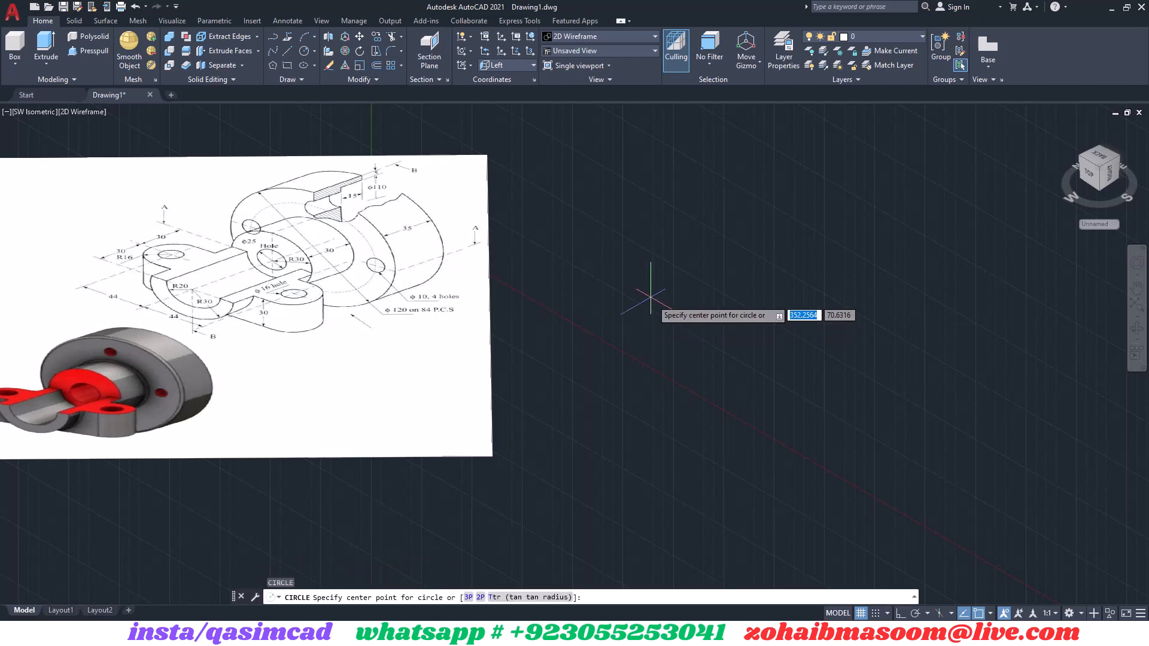
Draw two concentric circles of radius 20 and 30 in empty space beside the reference drawing.
{"action": "left_click", "coordinate": [671, 304]}
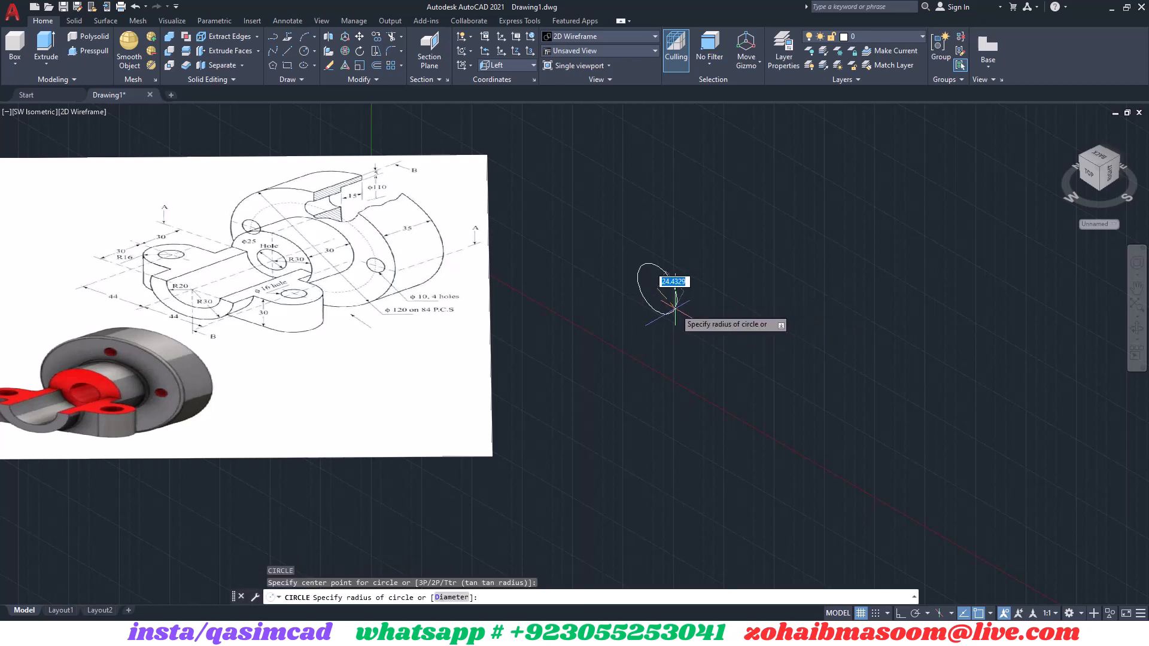
{"action": "type", "text": "20"}
{"action": "key", "text": "Return"}
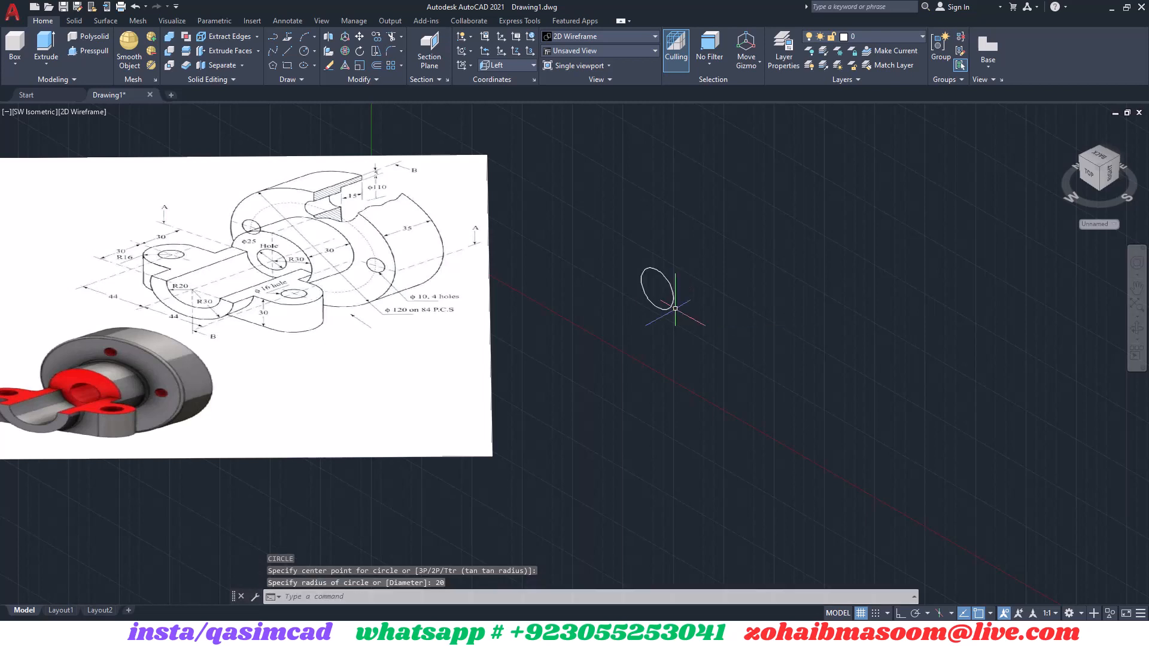
{"action": "key", "text": "Return"}
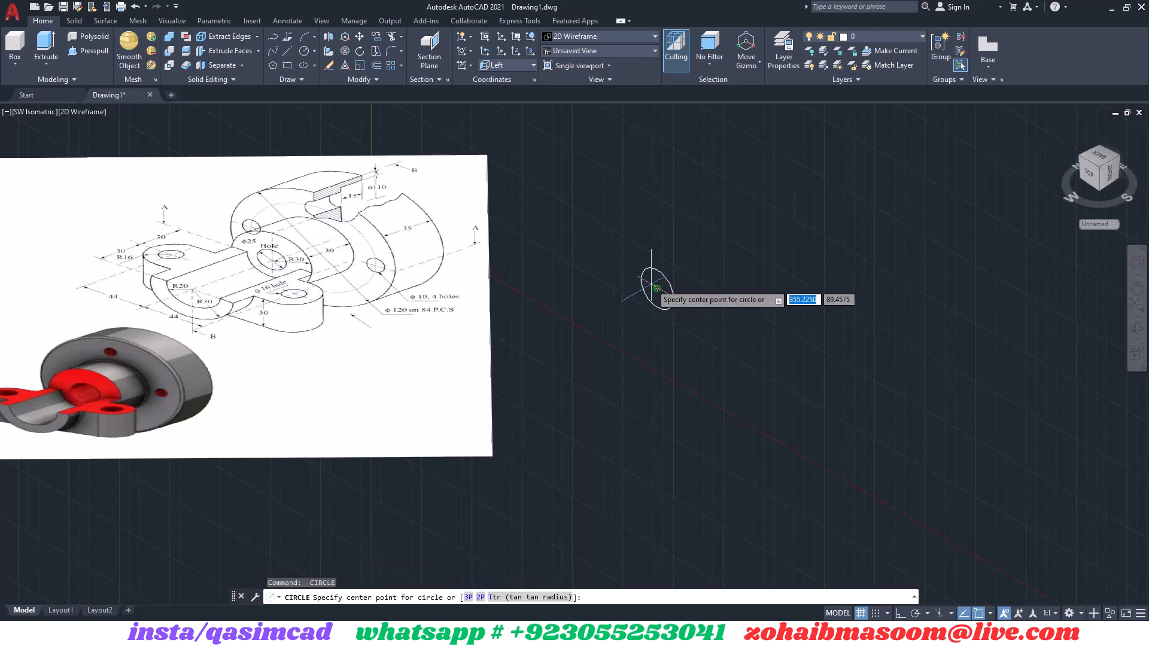
{"action": "left_click", "coordinate": [655, 290]}
{"action": "type", "text": "30"}
{"action": "key", "text": "Return"}
Add three more concentric circles of radius 12.5, 30 and 60 at the same center.
{"action": "key", "text": "Return"}
{"action": "left_click", "coordinate": [657, 289]}
{"action": "type", "text": "12.5"}
{"action": "key", "text": "Return"}
{"action": "key", "text": "Return"}
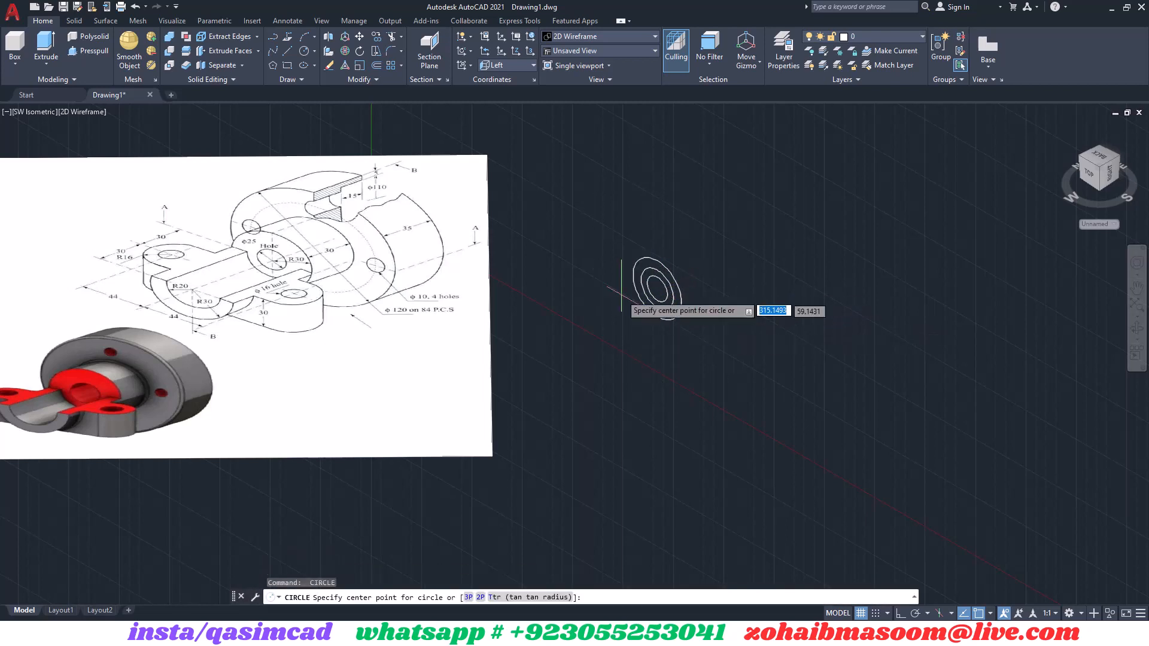
{"action": "left_click", "coordinate": [657, 289]}
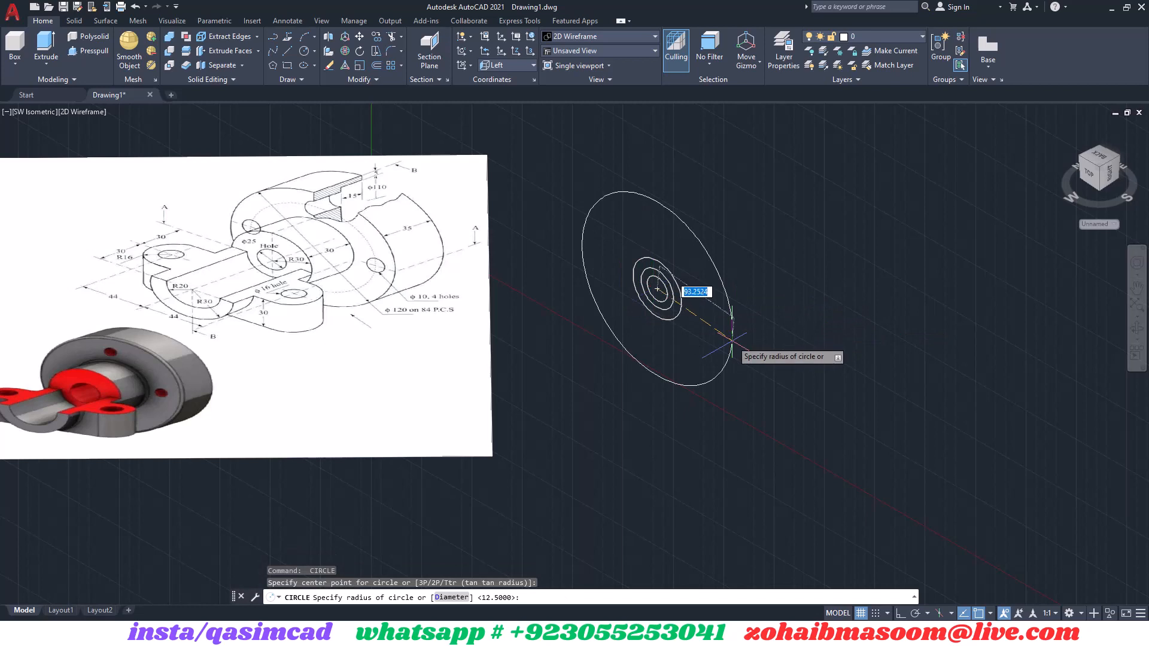
{"action": "type", "text": "30"}
{"action": "key", "text": "Return"}
{"action": "key", "text": "Return"}
{"action": "left_click", "coordinate": [657, 289]}
{"action": "type", "text": "60"}
{"action": "key", "text": "Return"}
Move the radius 12.5 circle, one radius 30 circle and the radius 60 circle backward along the Z axis.
{"action": "key", "text": "m"}
{"action": "key", "text": "Return"}
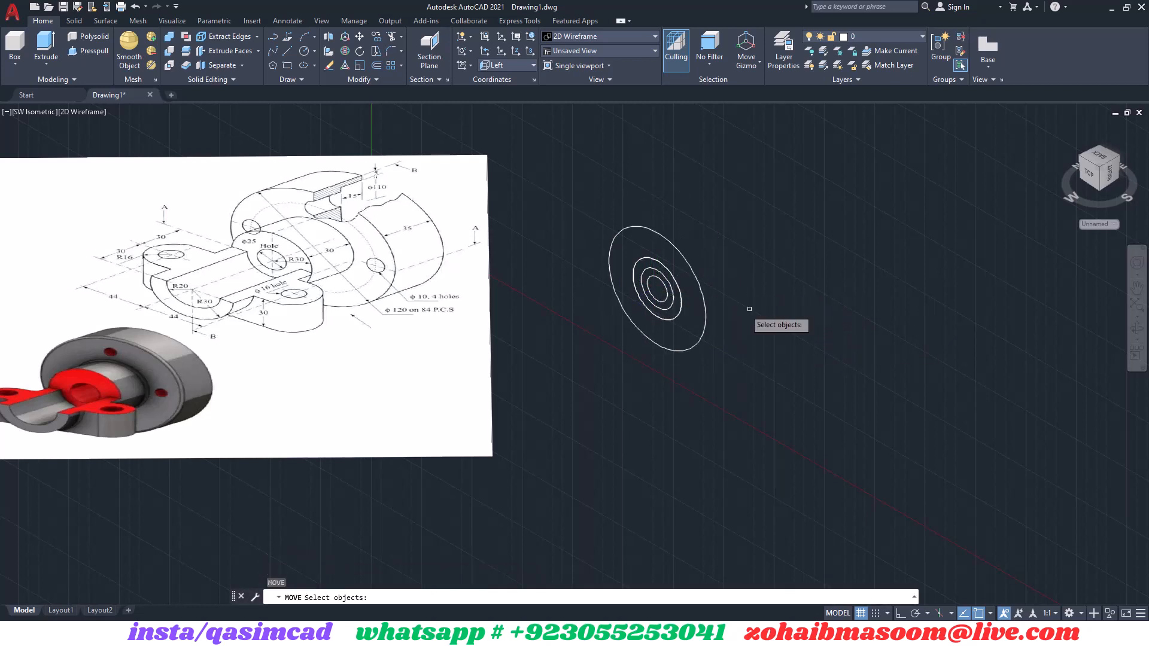
{"action": "left_click_drag", "start_coordinate": [745, 309], "coordinate": [705, 318]}
{"action": "left_click", "coordinate": [680, 307]}
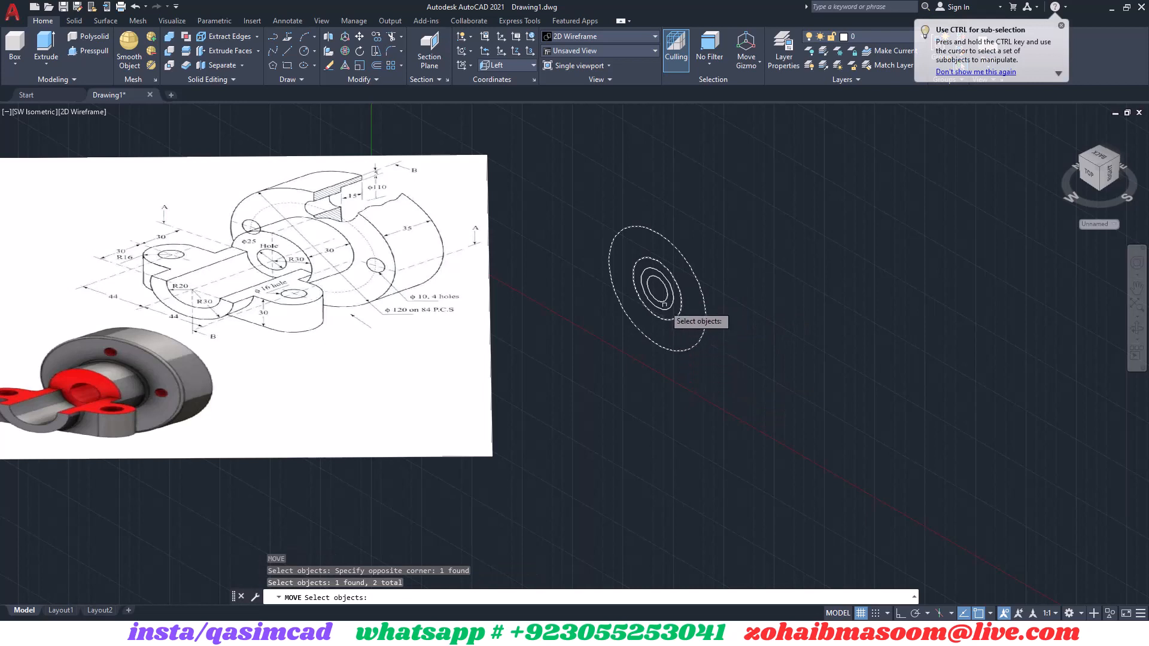
{"action": "left_click", "coordinate": [665, 300]}
{"action": "key", "text": "Return"}
{"action": "left_click", "coordinate": [710, 413]}
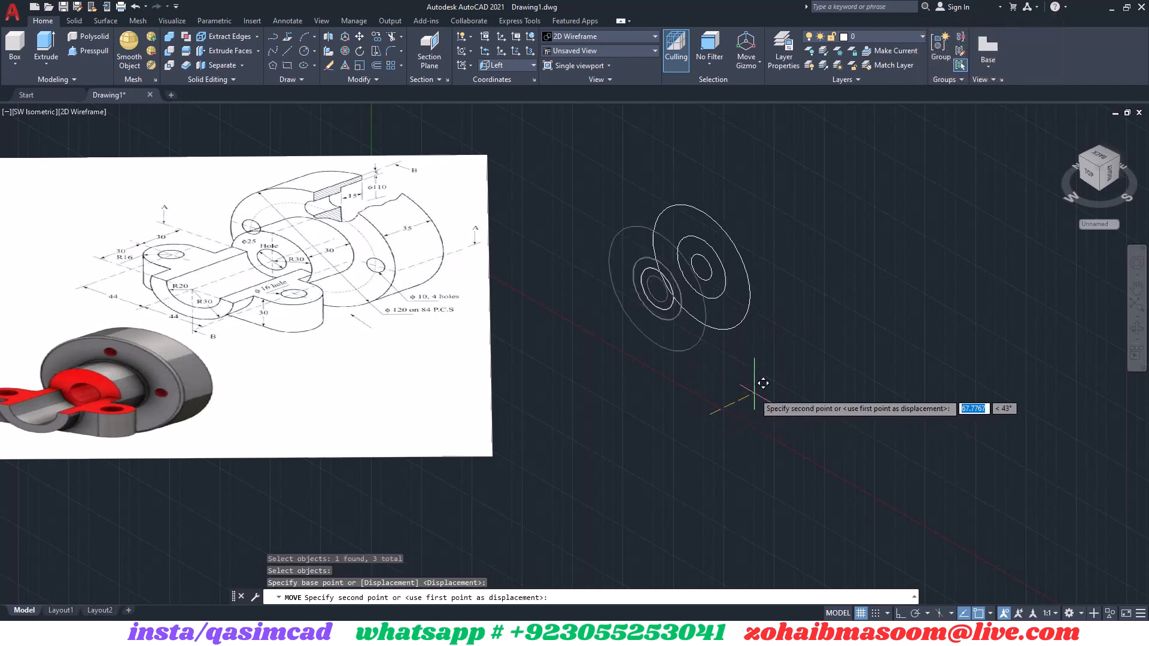
{"action": "left_click", "coordinate": [759, 386]}
Move the radius 60 circle 30 units along the Z axis, toward the front circles.
{"action": "key", "text": "Return"}
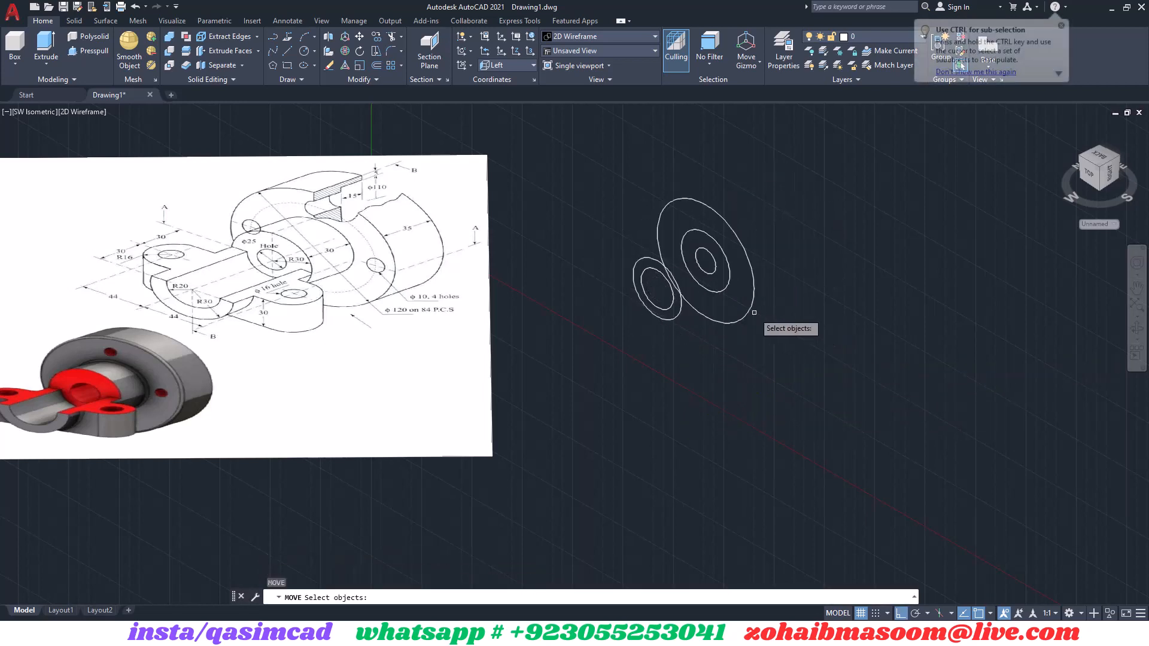
{"action": "key", "text": "Return"}
{"action": "left_click", "coordinate": [813, 330]}
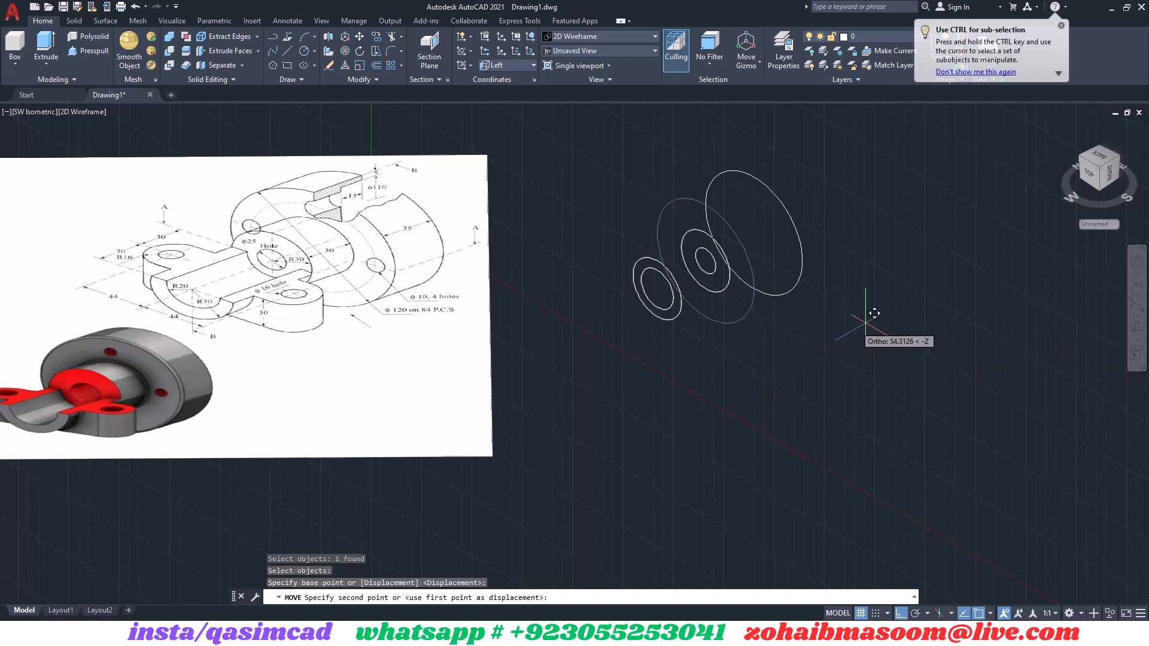
{"action": "key", "text": "Return"}
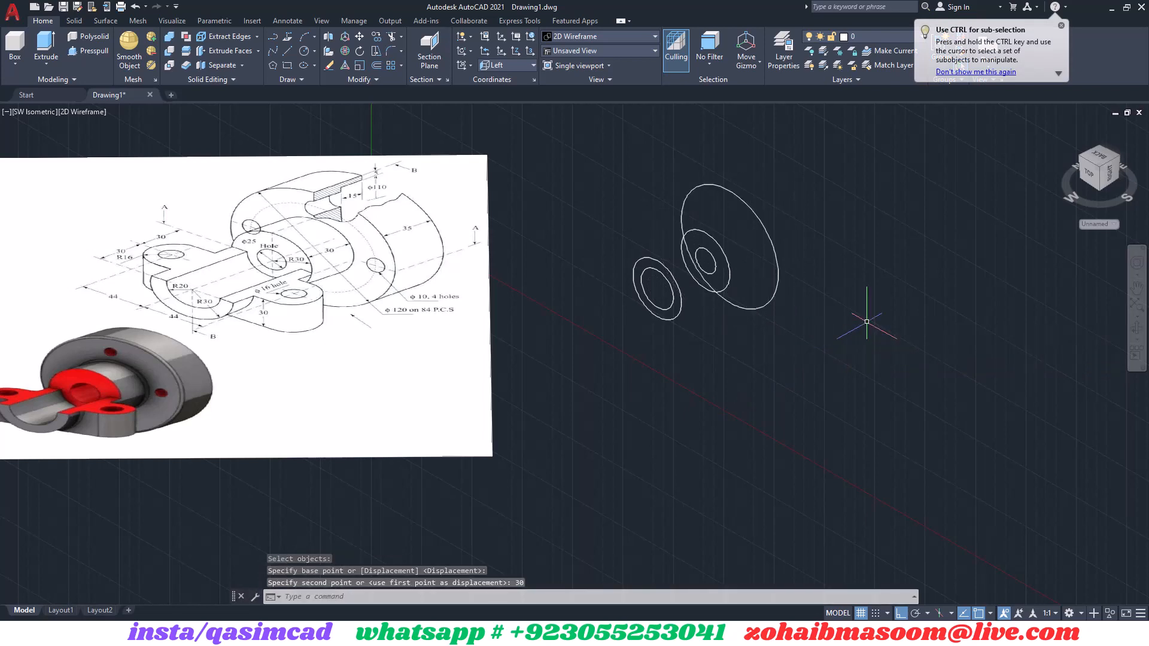
Draw the flange section from the large circle's center up to its top, 30 back, 5 down, 15 forward and down toward the axis.
{"action": "type", "text": "l"}
{"action": "key", "text": "Return"}
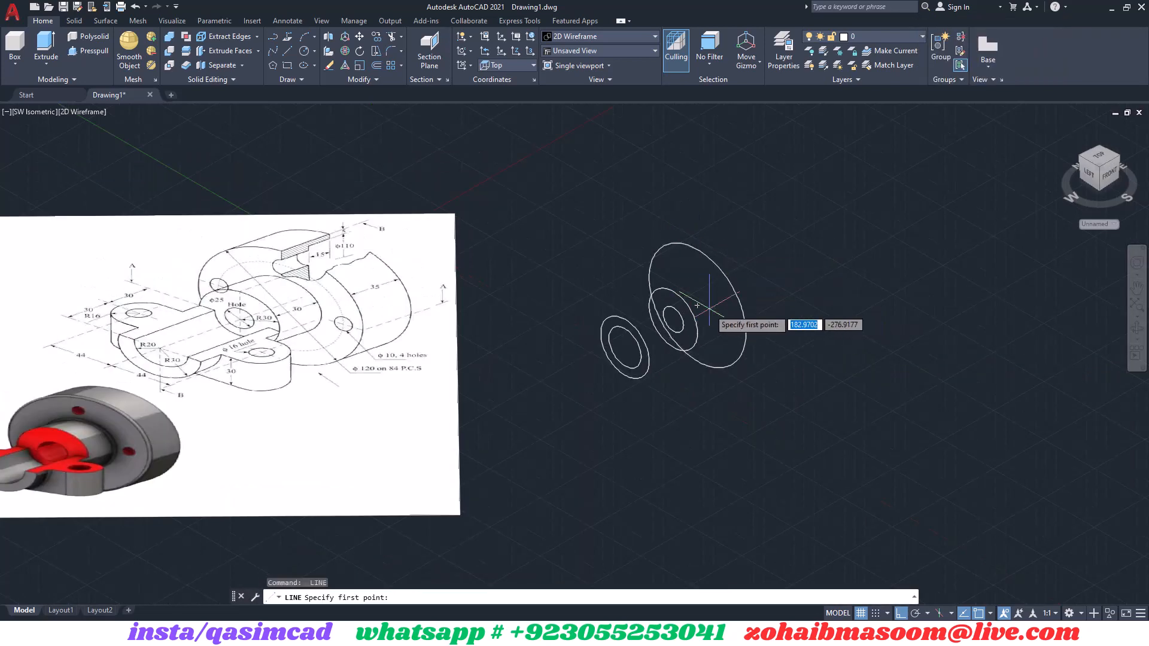
{"action": "left_click", "coordinate": [697, 305]}
{"action": "left_click", "coordinate": [698, 250]}
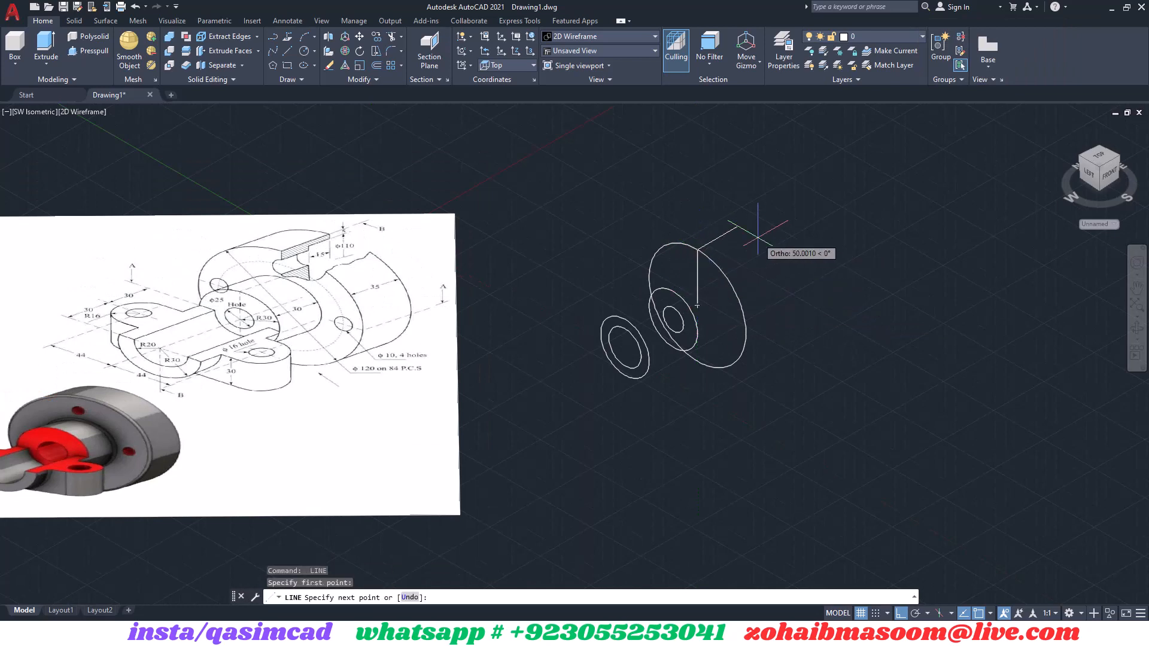
{"action": "type", "text": "5"}
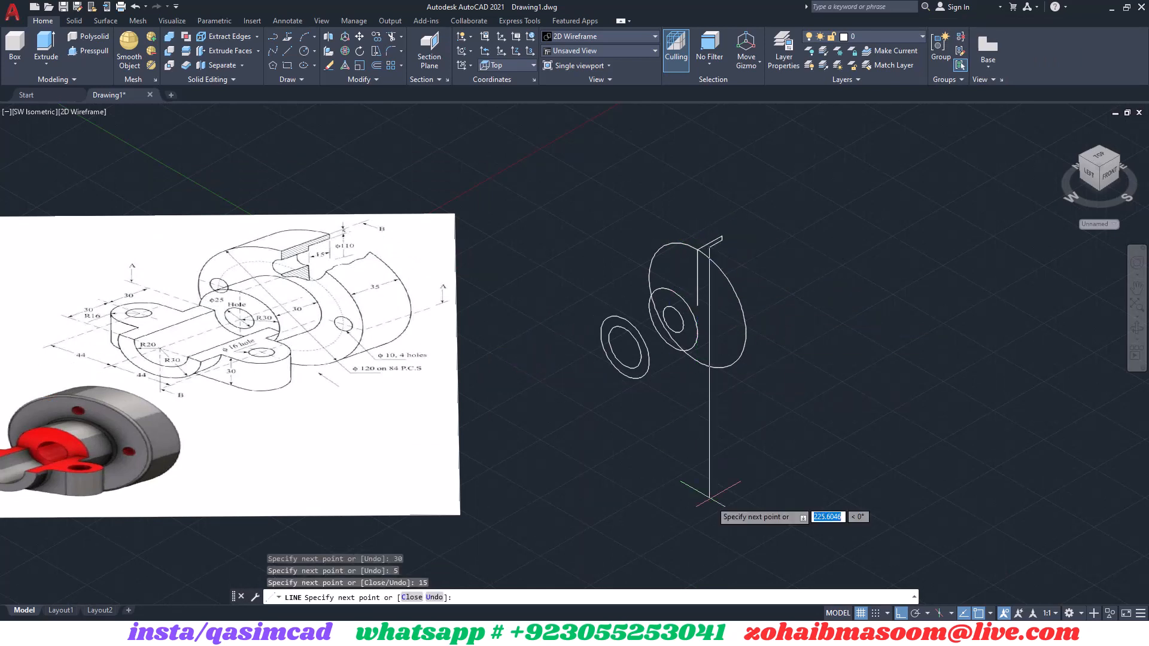
{"action": "key", "text": "Return"}
{"action": "left_click", "coordinate": [712, 297]}
{"action": "key", "text": "Return"}
Join the lines of the flange section profile into one polyline.
{"action": "type", "text": "j"}
{"action": "key", "text": "Return"}
{"action": "left_click", "coordinate": [684, 218]}
{"action": "left_click", "coordinate": [809, 252]}
{"action": "left_click", "coordinate": [708, 277]}
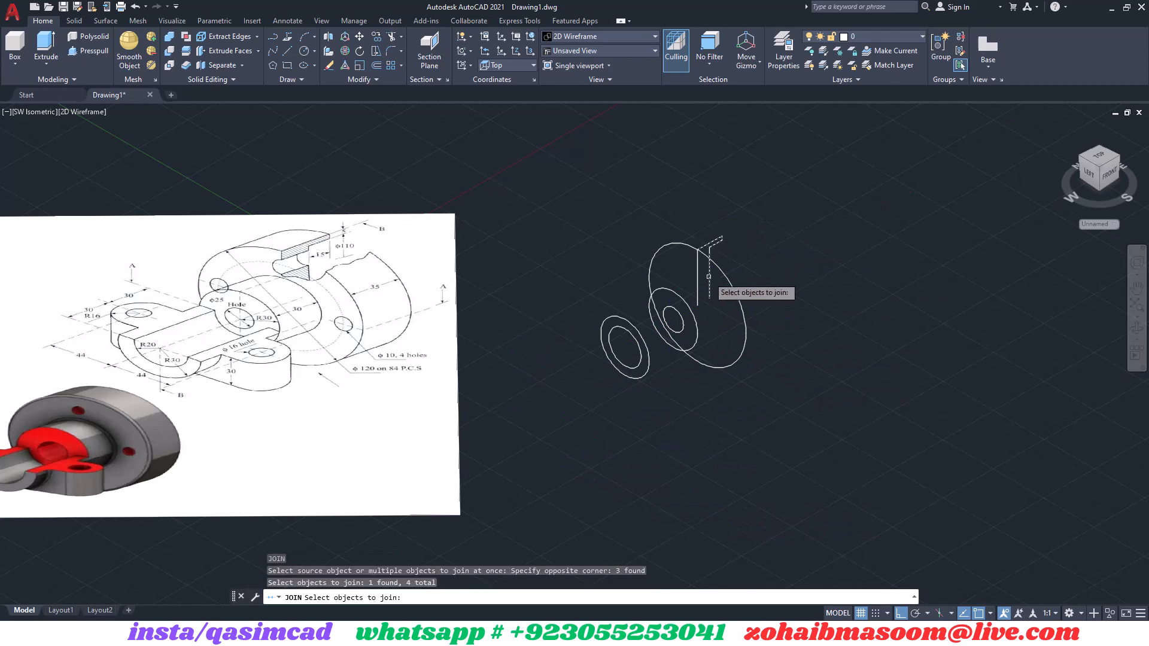
{"action": "left_click", "coordinate": [697, 273]}
{"action": "key", "text": "Return"}
{"action": "scroll", "coordinate": [713, 260], "scroll_direction": "up", "scroll_amount": 2}
{"action": "key", "text": "Return"}
{"action": "left_click", "coordinate": [755, 242]}
{"action": "left_click", "coordinate": [709, 241]}
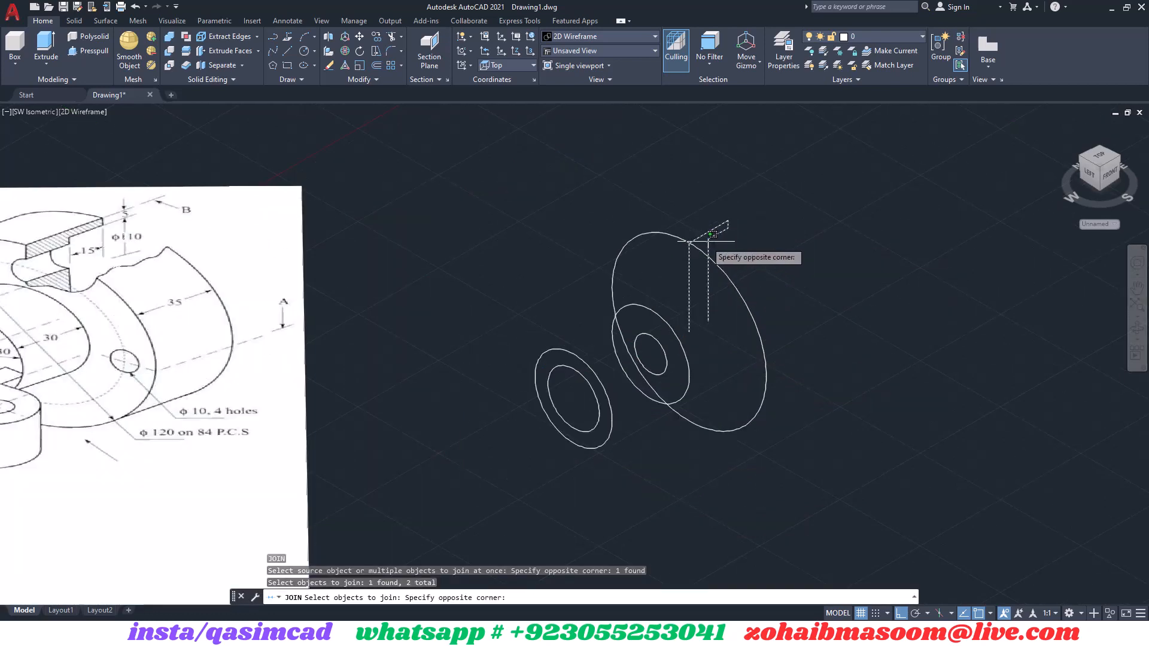
{"action": "left_click", "coordinate": [706, 241]}
{"action": "key", "text": "Return"}
Extrude the front radius 20 and 30 circles back to the center of the radius 12.5 circle.
{"action": "scroll", "coordinate": [855, 345], "scroll_direction": "down", "scroll_amount": 2}
{"action": "type", "text": "ext"}
{"action": "key", "text": "Return"}
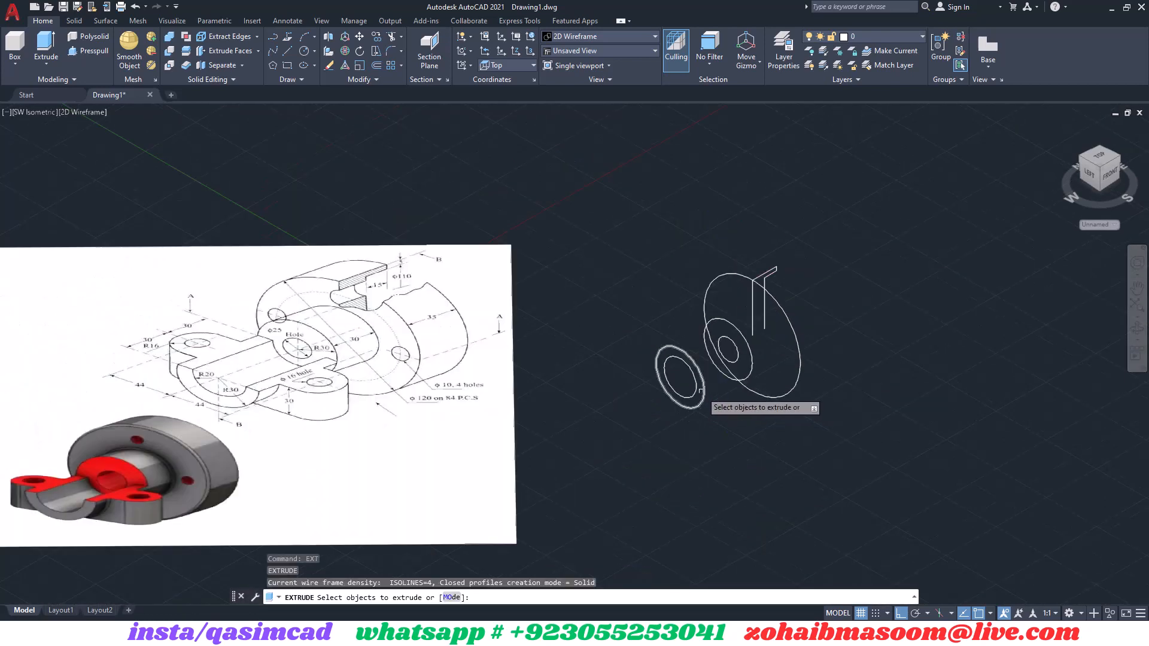
{"action": "left_click", "coordinate": [703, 392]}
{"action": "left_click", "coordinate": [696, 388]}
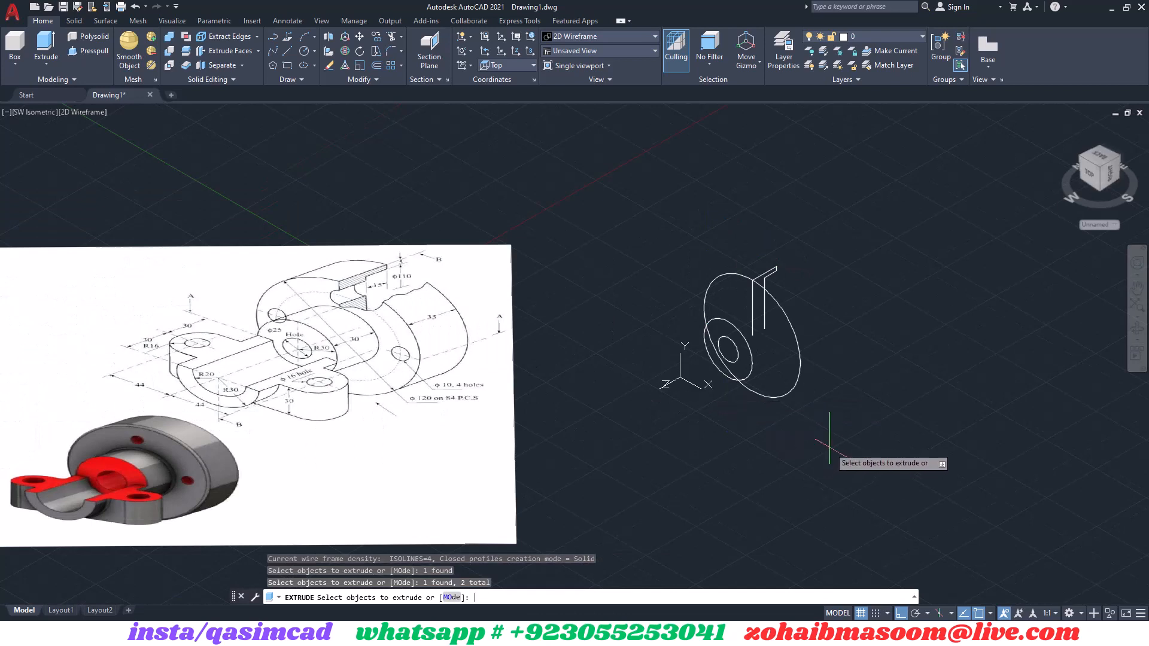
{"action": "key", "text": "Return"}
{"action": "left_click", "coordinate": [728, 349]}
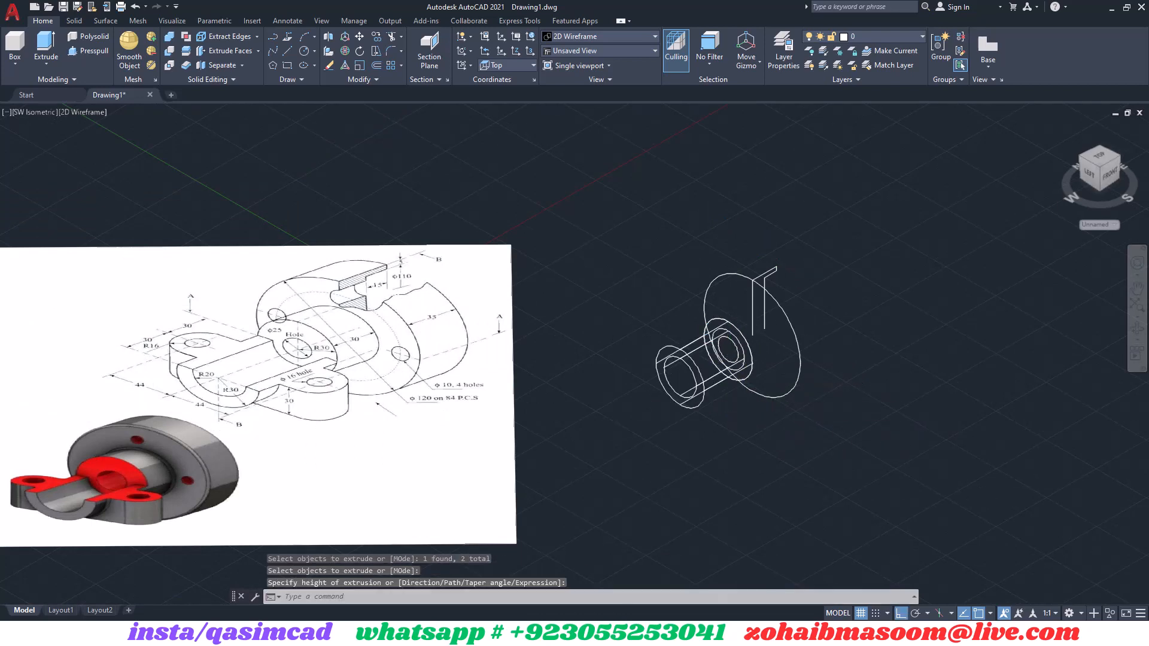
Draw a line starting 30 units forward of the hub circle's center, running 30 units sideways and continuing to the lug hole's center.
{"action": "left_click", "coordinate": [504, 64]}
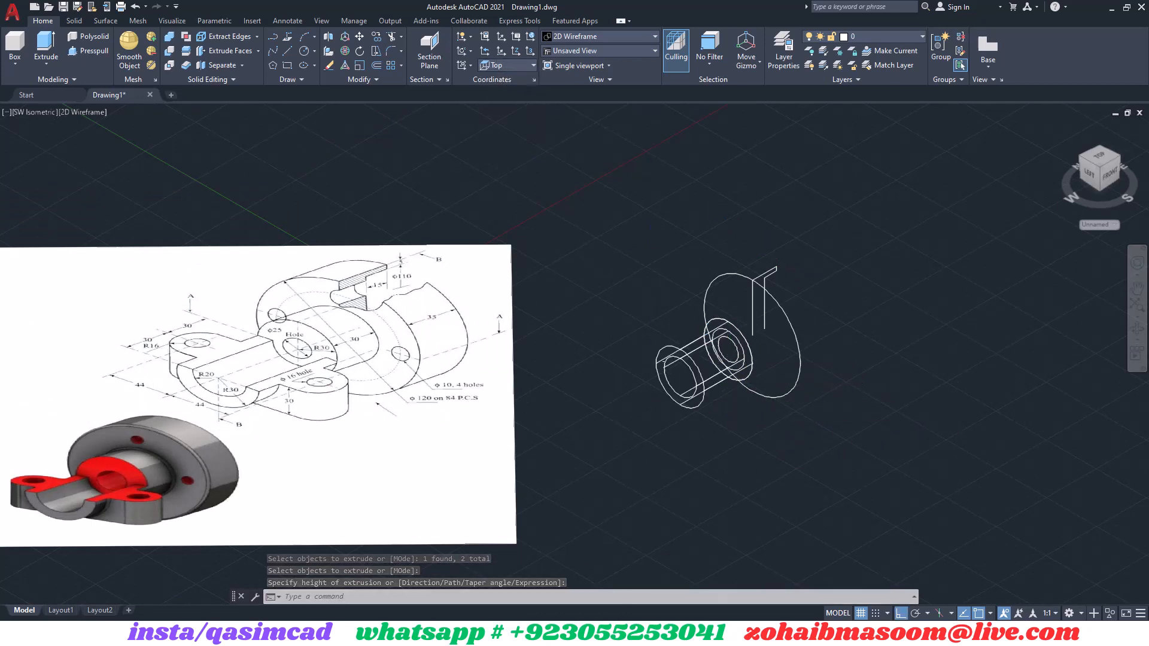
{"action": "type", "text": "l"}
{"action": "key", "text": "Return"}
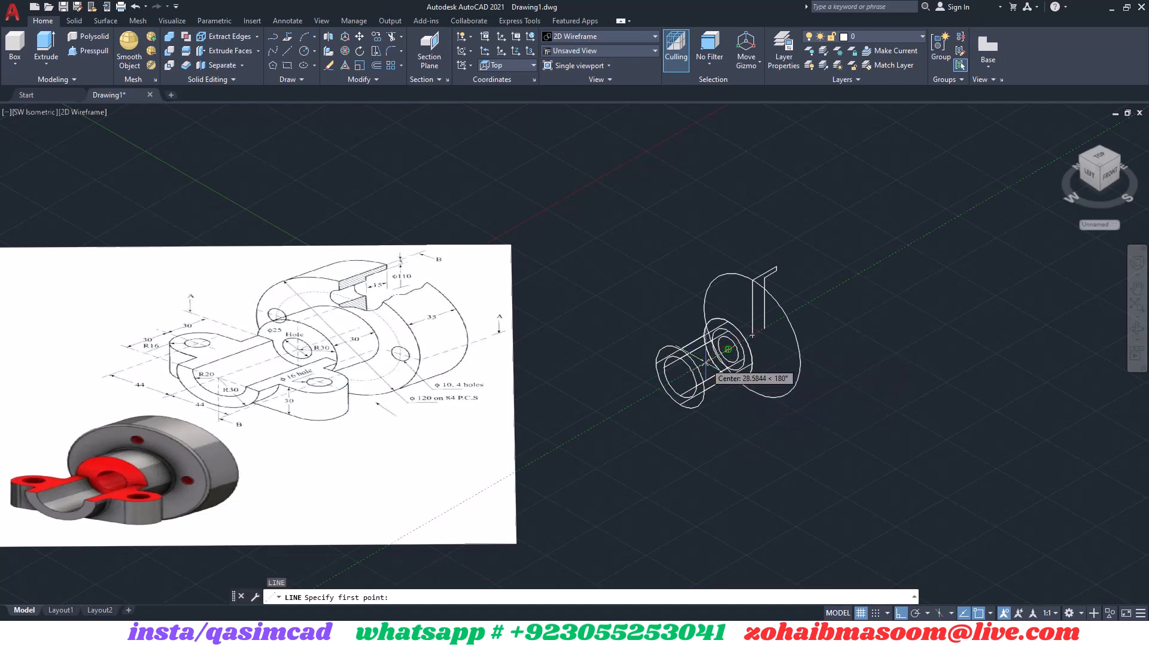
{"action": "middle_click_drag", "start_coordinate": [752, 336], "coordinate": [844, 335]}
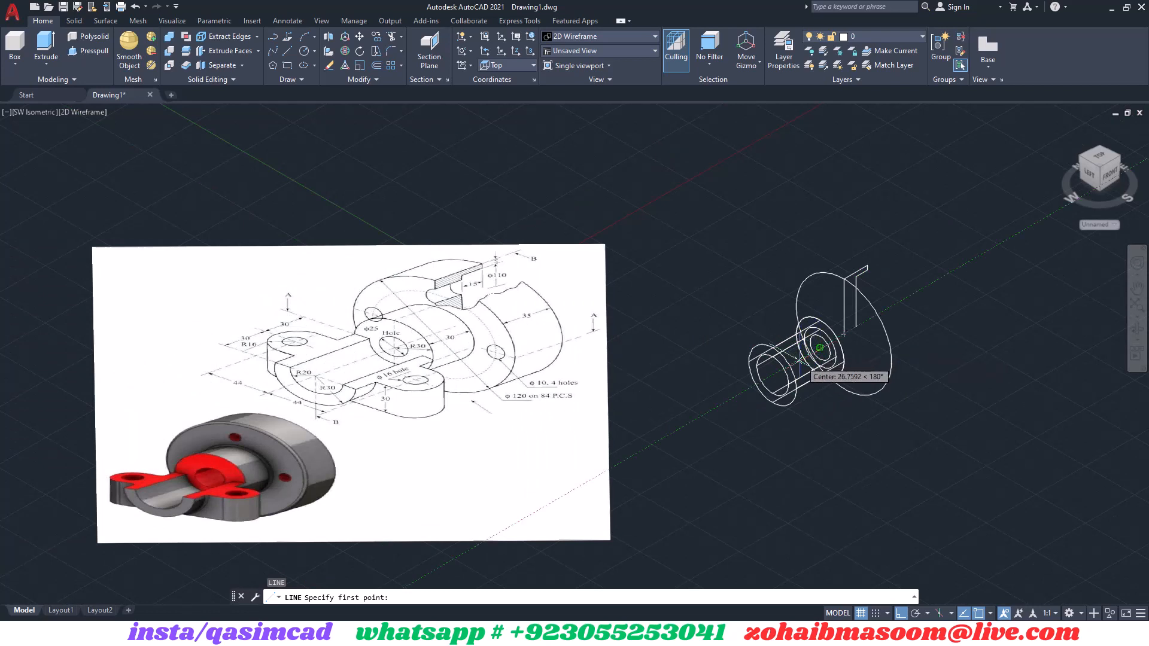
{"action": "key", "text": "Return"}
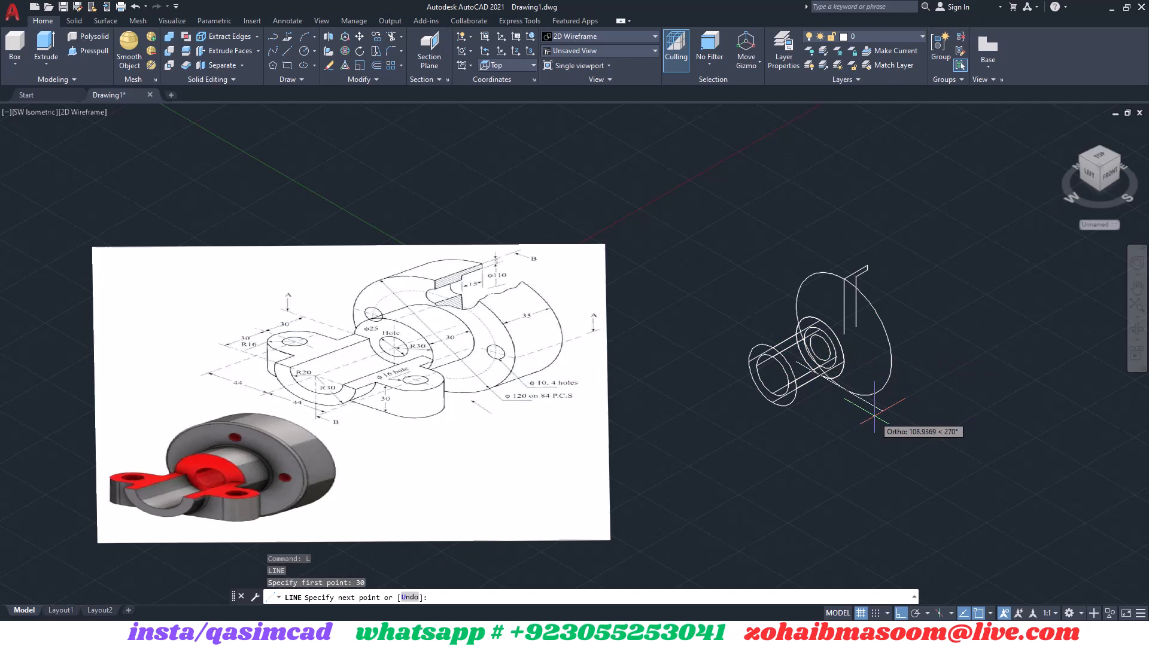
{"action": "key", "text": "Return"}
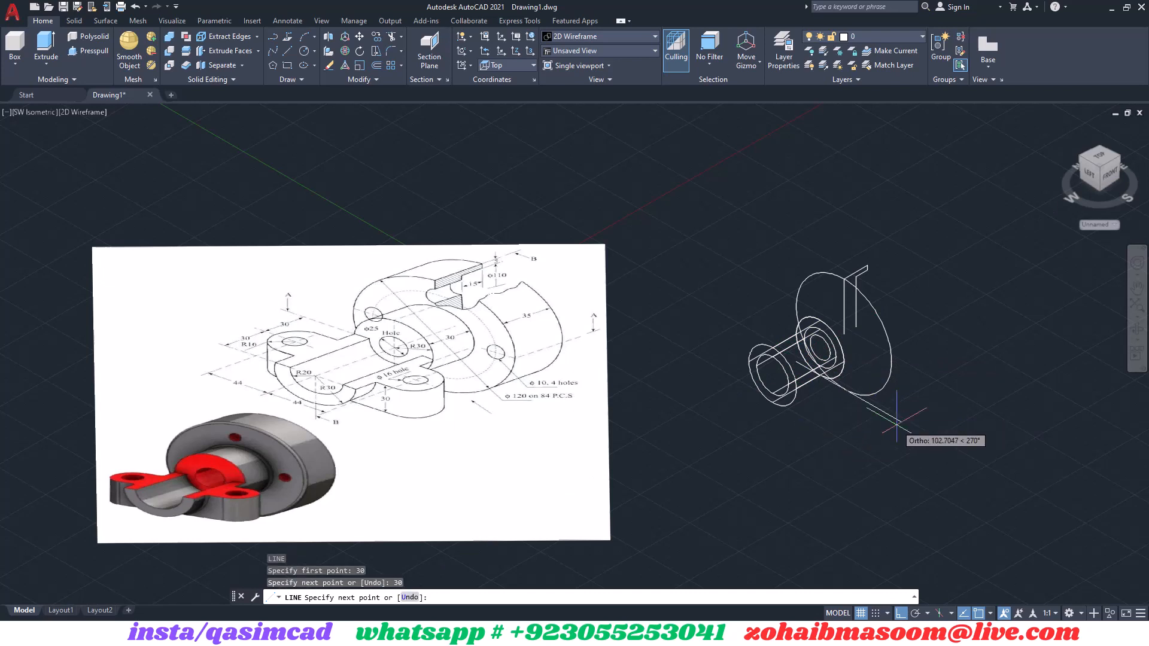
{"action": "key", "text": "Return"}
{"action": "key", "text": "Return"}
Draw the lug's radius 8 hole circle and its concentric outer R16 circle at the line's end.
{"action": "type", "text": "o"}
{"action": "key", "text": "Return"}
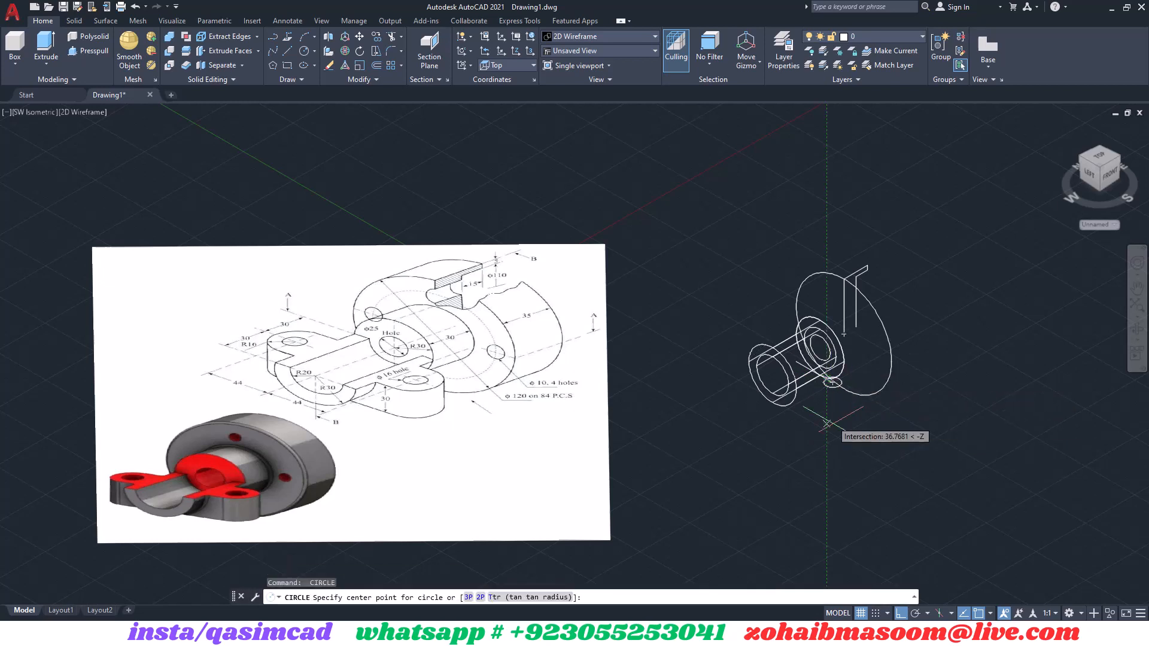
{"action": "type", "text": "8"}
{"action": "key", "text": "Return"}
{"action": "left_click", "coordinate": [831, 389]}
Copy the short centerline segment 16 units to each side as the lug's straight edges.
{"action": "key", "text": "Escape"}
{"action": "type", "text": "co"}
{"action": "key", "text": "Return"}
{"action": "left_click", "coordinate": [835, 381]}
{"action": "key", "text": "Return"}
{"action": "left_click", "coordinate": [877, 404]}
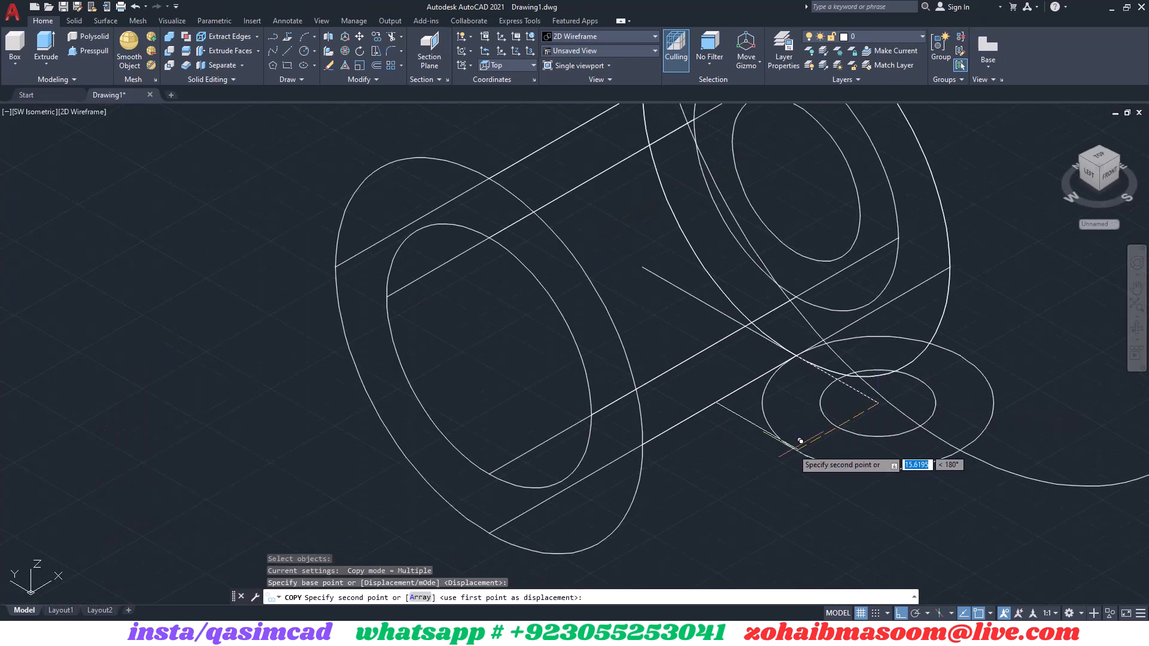
{"action": "type", "text": "16"}
{"action": "key", "text": "Return"}
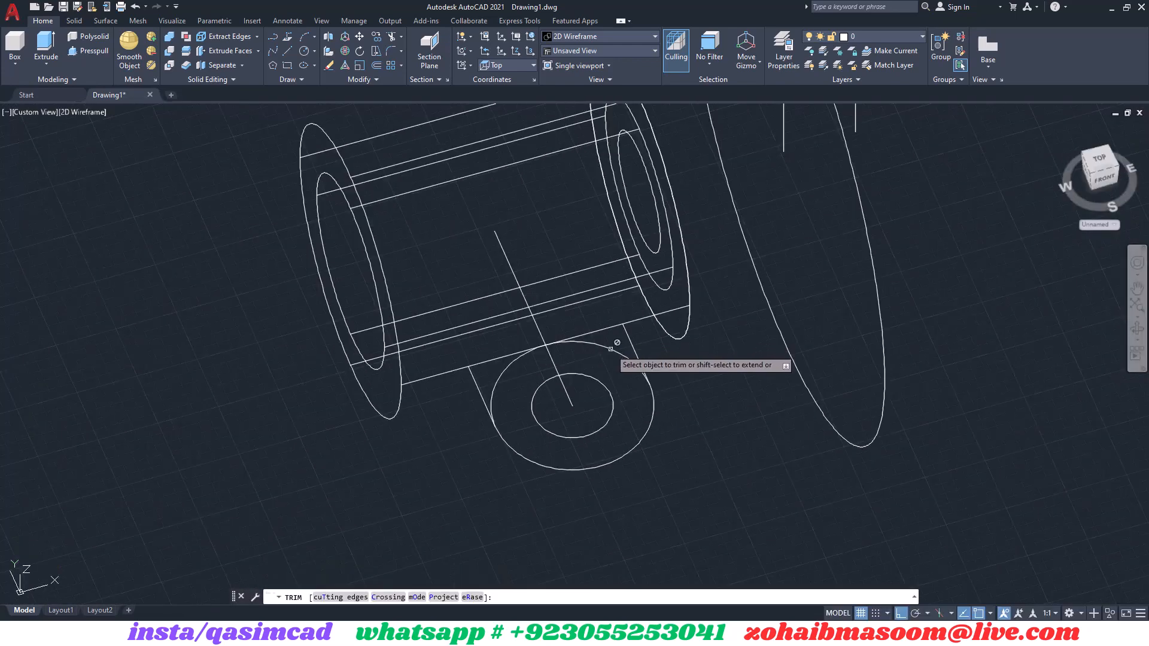
Break the lug's outer circle between the two straight edges to leave the rounded outer end.
{"action": "key", "text": "Escape"}
{"action": "type", "text": "br"}
{"action": "key", "text": "Return"}
{"action": "left_click", "coordinate": [640, 369]}
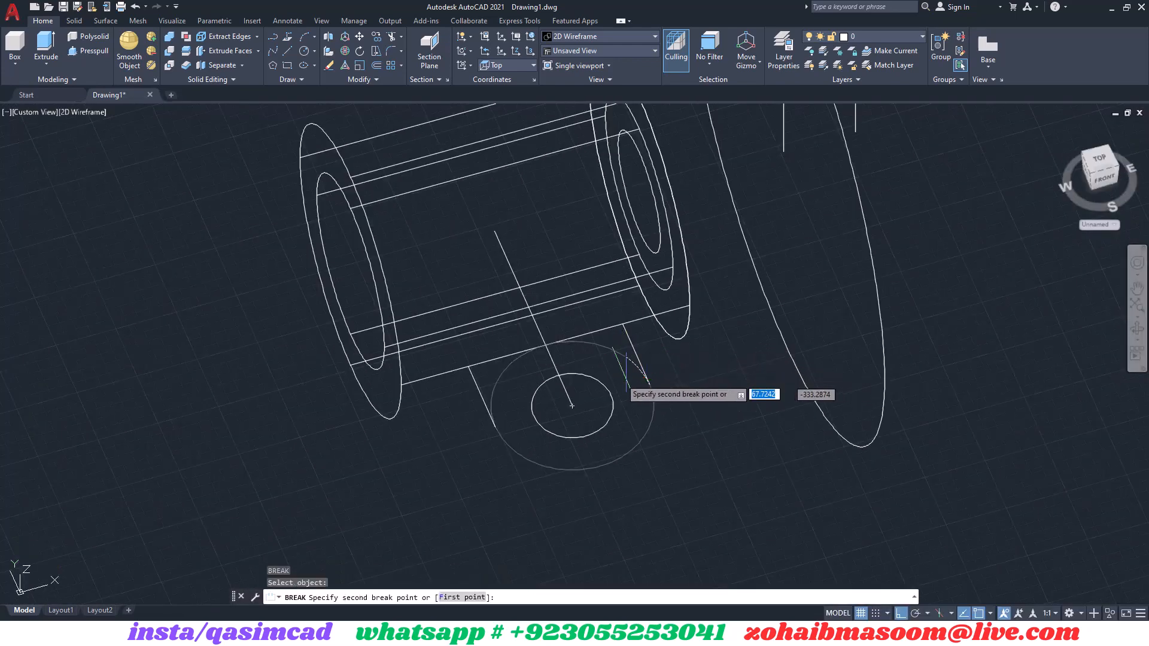
{"action": "left_click", "coordinate": [495, 427]}
Delete the leftover arc piece and both centerline segments of the lug.
{"action": "key", "text": "Return"}
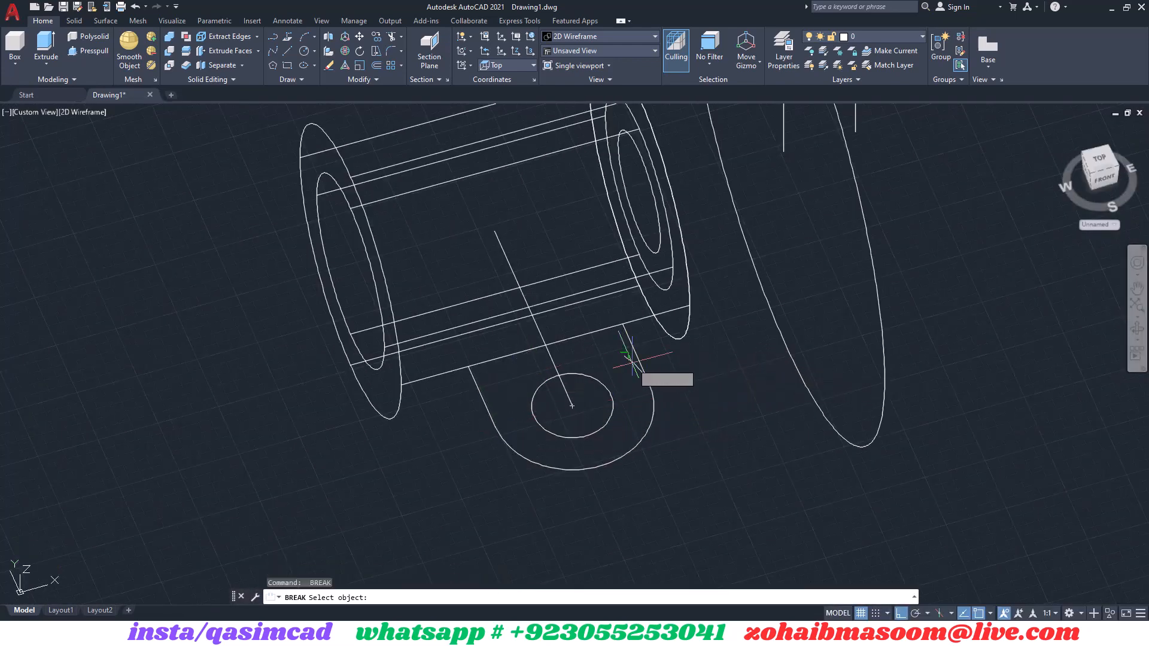
{"action": "left_click", "coordinate": [632, 362]}
{"action": "key", "text": "Escape"}
{"action": "left_click", "coordinate": [631, 366]}
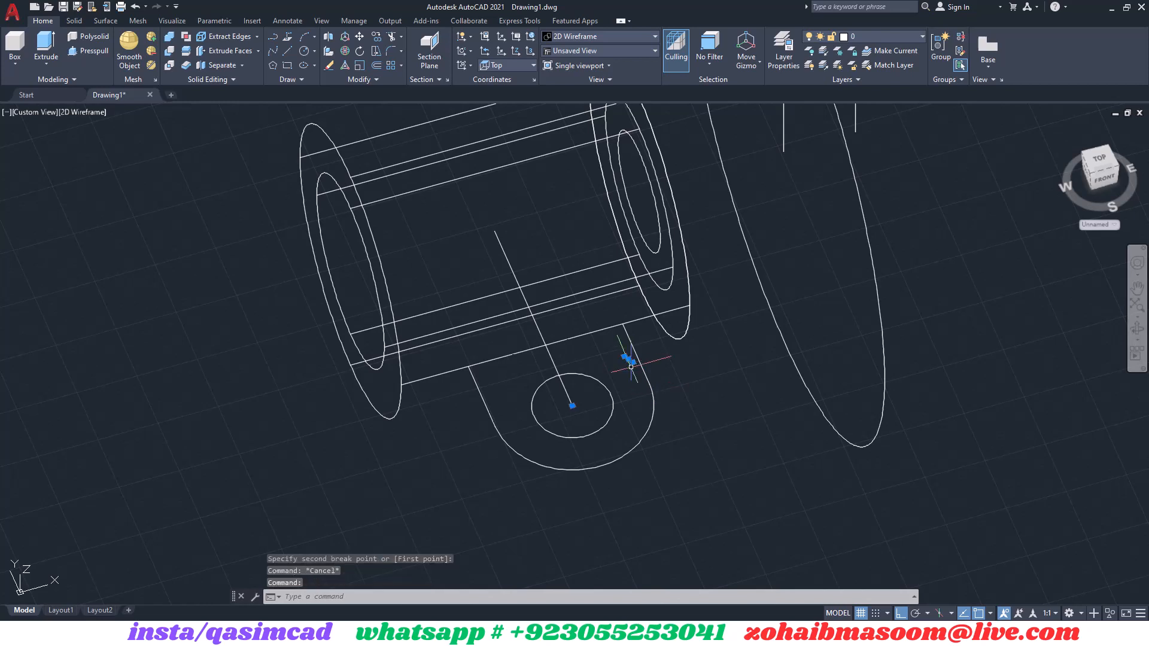
{"action": "key", "text": "Delete"}
{"action": "left_click", "coordinate": [540, 316]}
{"action": "left_click", "coordinate": [532, 327]}
{"action": "key", "text": "Delete"}
{"action": "left_click", "coordinate": [559, 348]}
{"action": "left_click", "coordinate": [545, 357]}
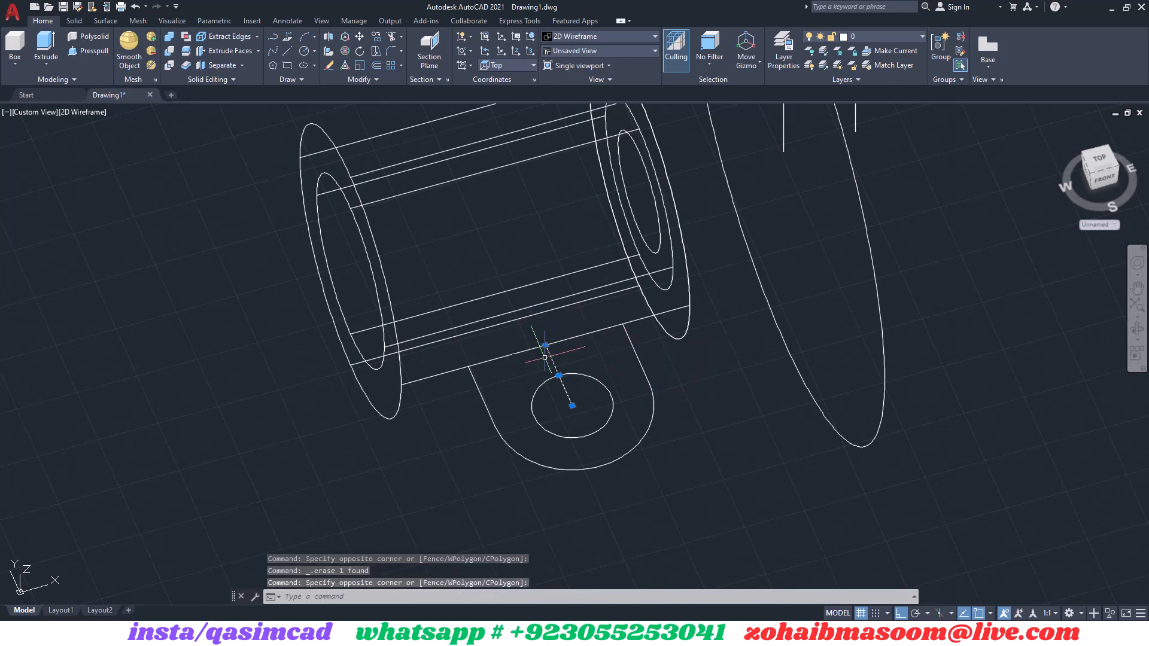
{"action": "key", "text": "Delete"}
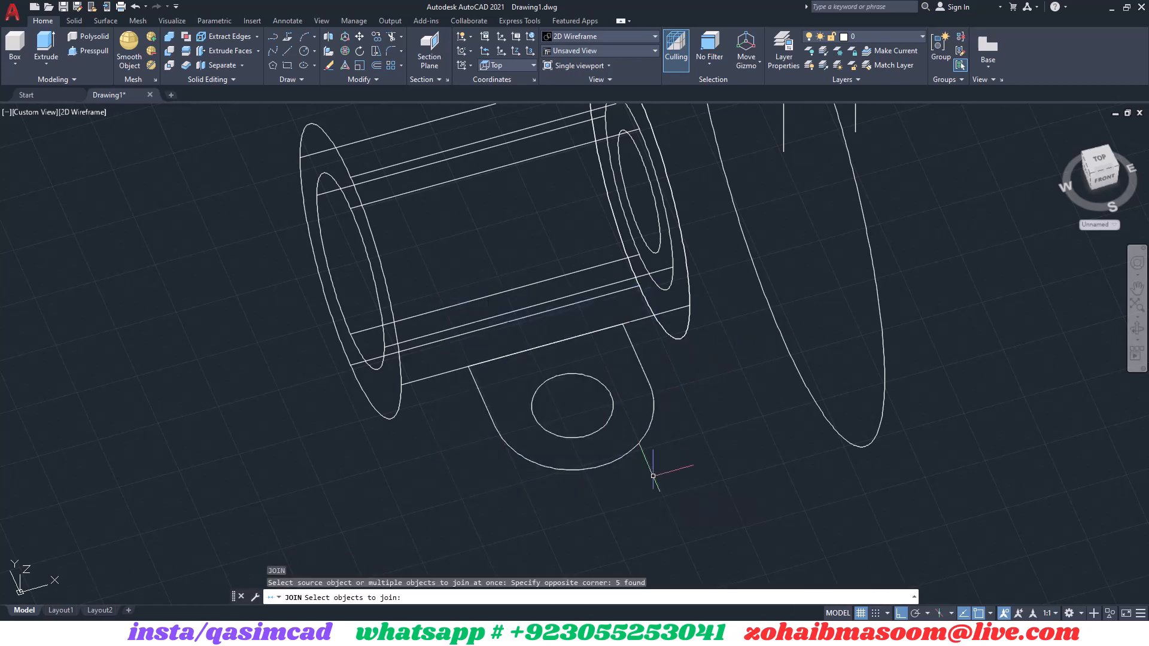
Join the lug outline into one polyline and stretch its inner edge into the hub cylinder.
{"action": "left_click", "coordinate": [1097, 168]}
{"action": "left_click", "coordinate": [630, 440]}
{"action": "left_click", "coordinate": [610, 396]}
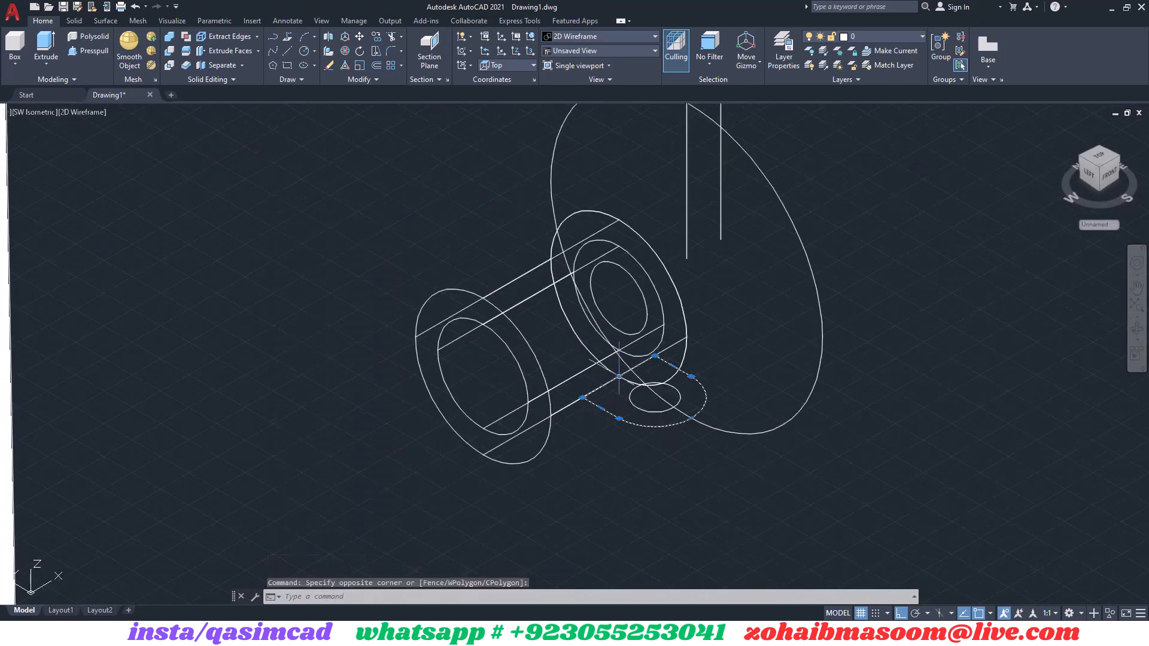
{"action": "left_click", "coordinate": [620, 377]}
{"action": "left_click", "coordinate": [488, 376]}
{"action": "key", "text": "Escape"}
Extrude the closed lug outline and its hole circle 30 units downward.
{"action": "type", "text": "ext"}
{"action": "key", "text": "Return"}
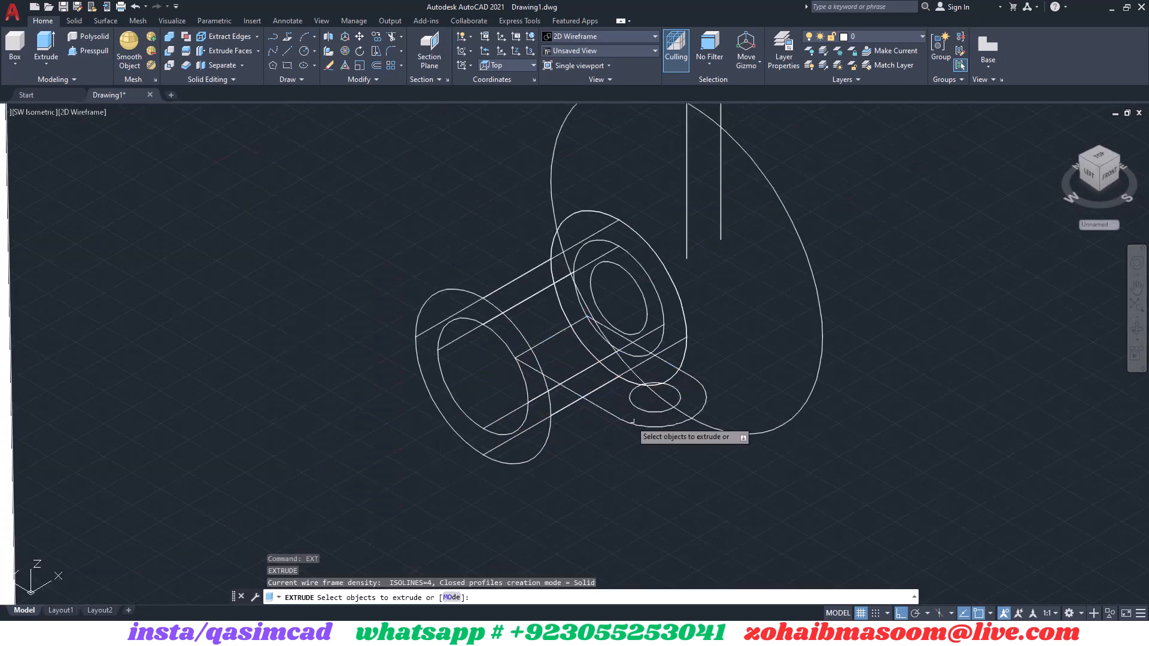
{"action": "left_click", "coordinate": [640, 418]}
{"action": "left_click", "coordinate": [645, 411]}
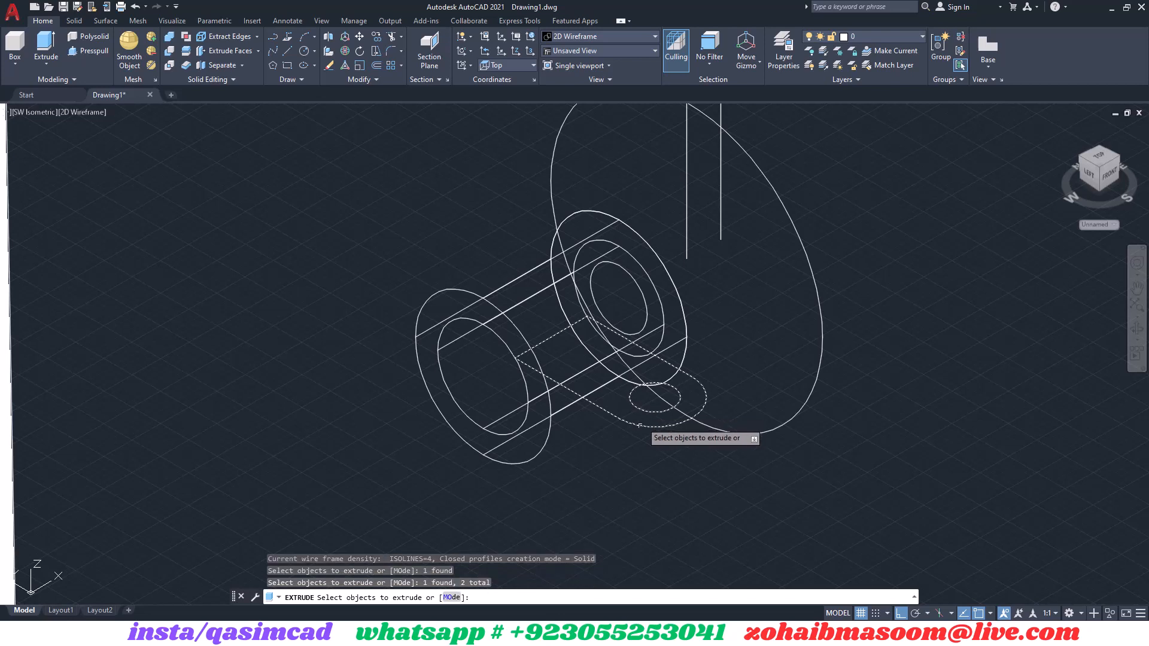
{"action": "key", "text": "Return"}
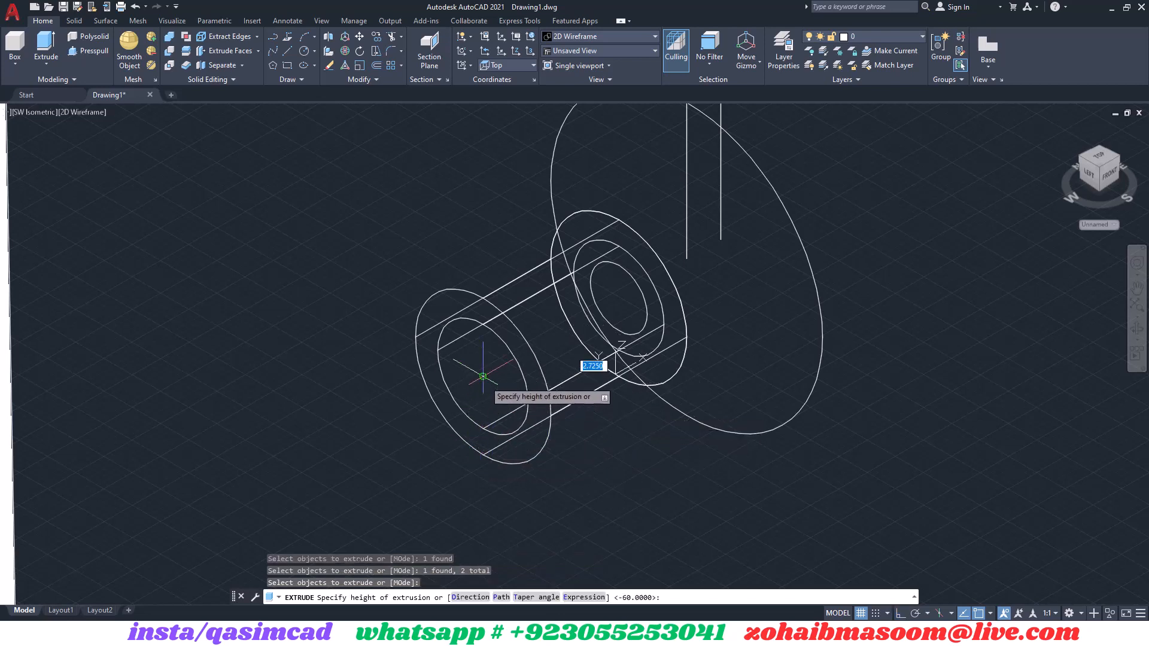
{"action": "type", "text": "30"}
{"action": "key", "text": "Return"}
{"action": "key", "text": "Escape"}
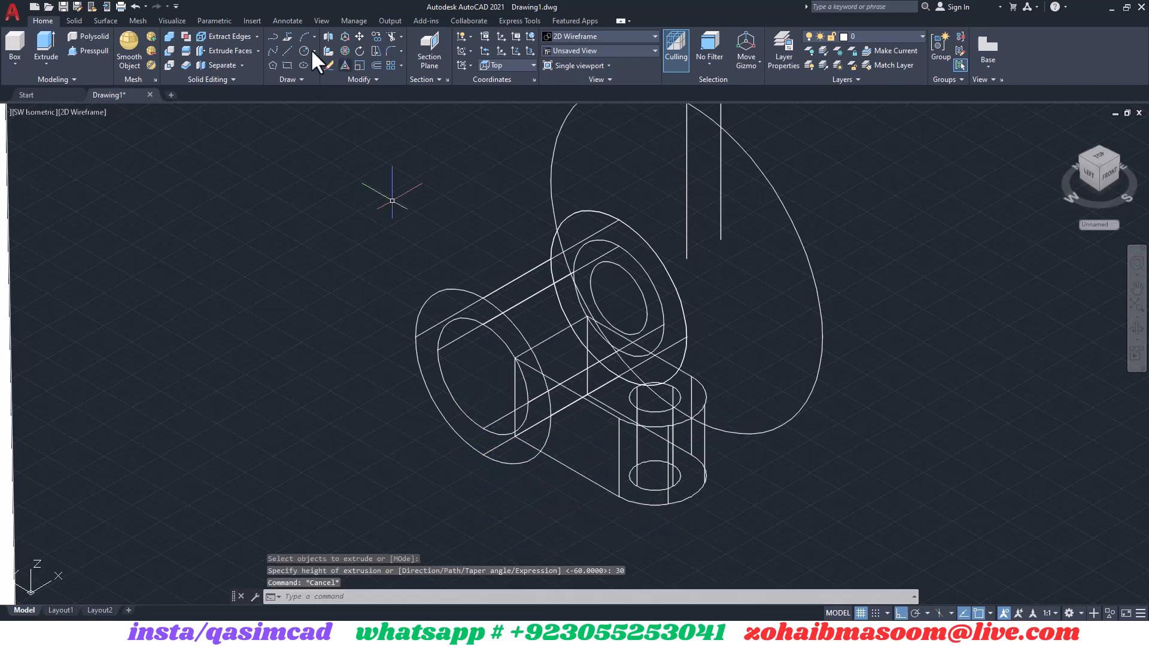
Mirror the extruded lug across the hub's axis to the opposite side, keeping the original.
{"action": "type", "text": "mi"}
{"action": "key", "text": "Return"}
{"action": "left_click", "coordinate": [577, 473]}
{"action": "key", "text": "Return"}
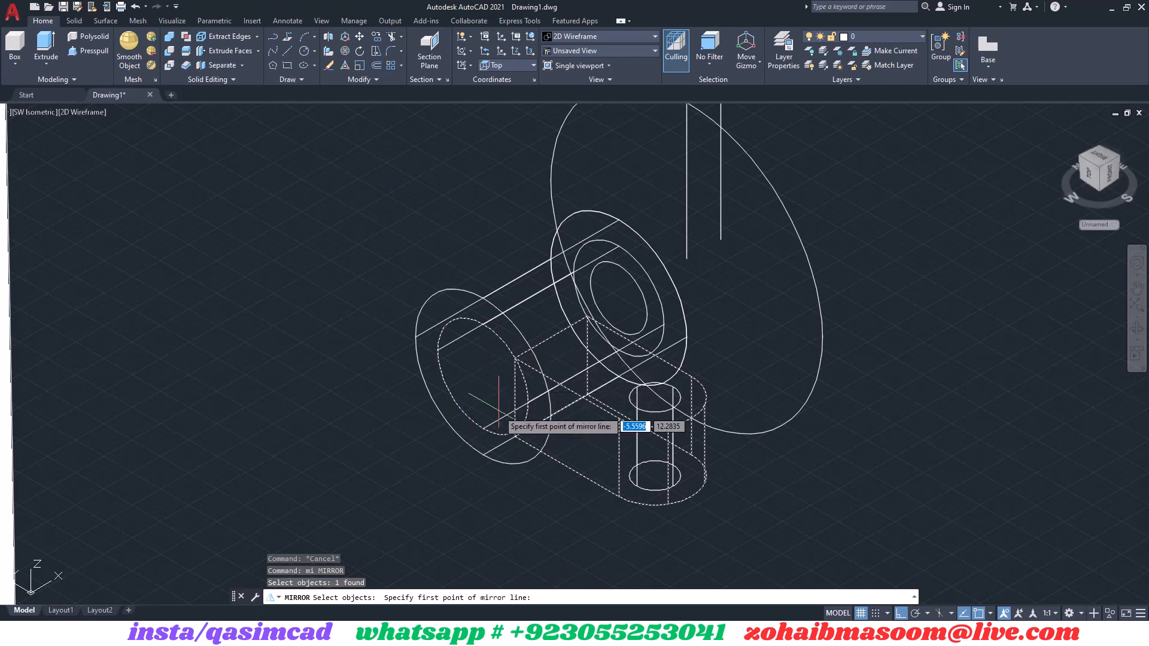
{"action": "left_click", "coordinate": [482, 375]}
{"action": "left_click", "coordinate": [465, 151]}
{"action": "key", "text": "Return"}
Mirror the lug's hole cylinder across the hub axis into the opposite lug, keeping the source.
{"action": "key", "text": "Return"}
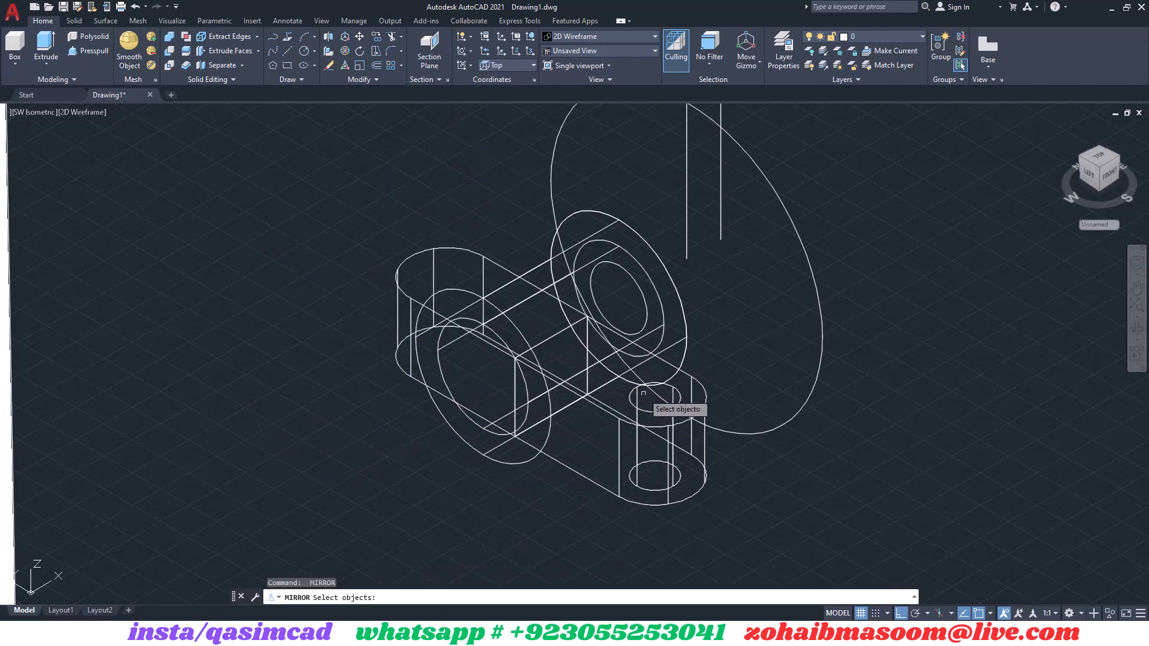
{"action": "left_click", "coordinate": [653, 394]}
{"action": "key", "text": "Return"}
{"action": "left_click", "coordinate": [686, 259]}
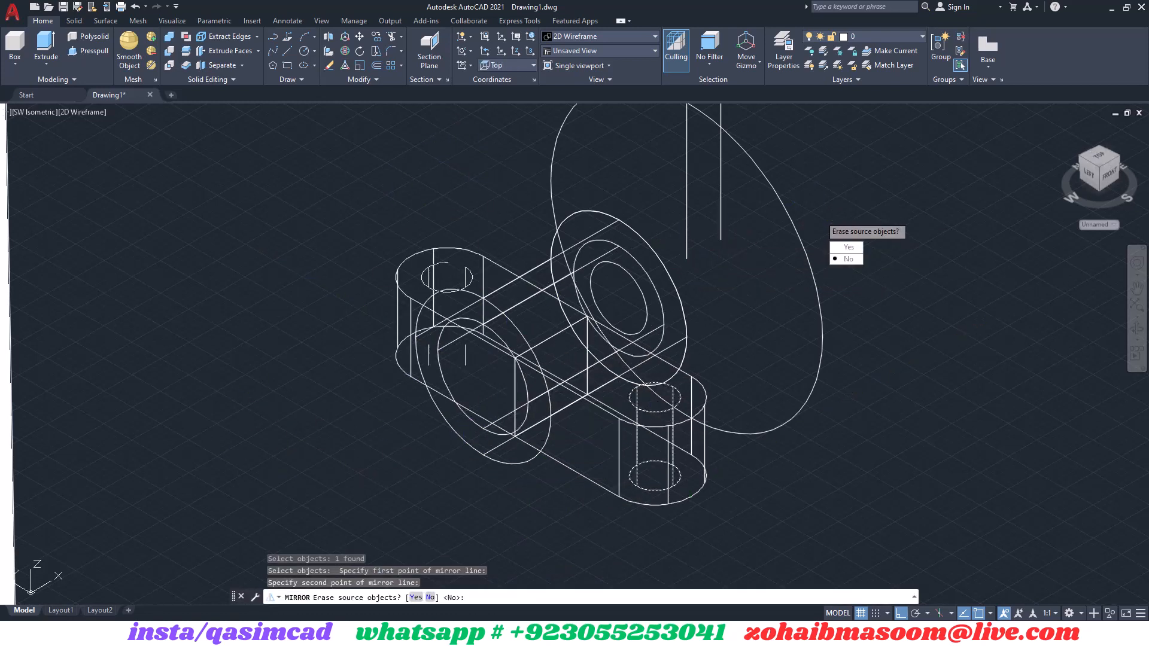
{"action": "left_click", "coordinate": [778, 207]}
{"action": "key", "text": "Return"}
Subtract the two hole cylinders from both lug solids.
{"action": "type", "text": "su"}
{"action": "key", "text": "Return"}
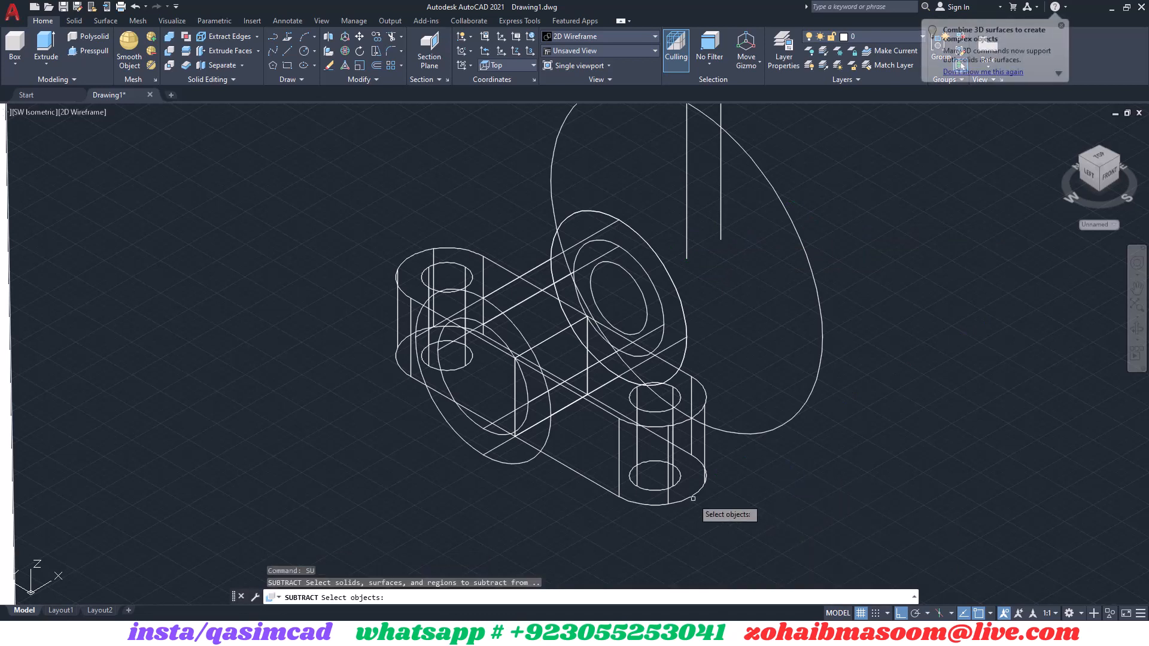
{"action": "left_click", "coordinate": [692, 494]}
{"action": "left_click", "coordinate": [409, 386]}
{"action": "key", "text": "Return"}
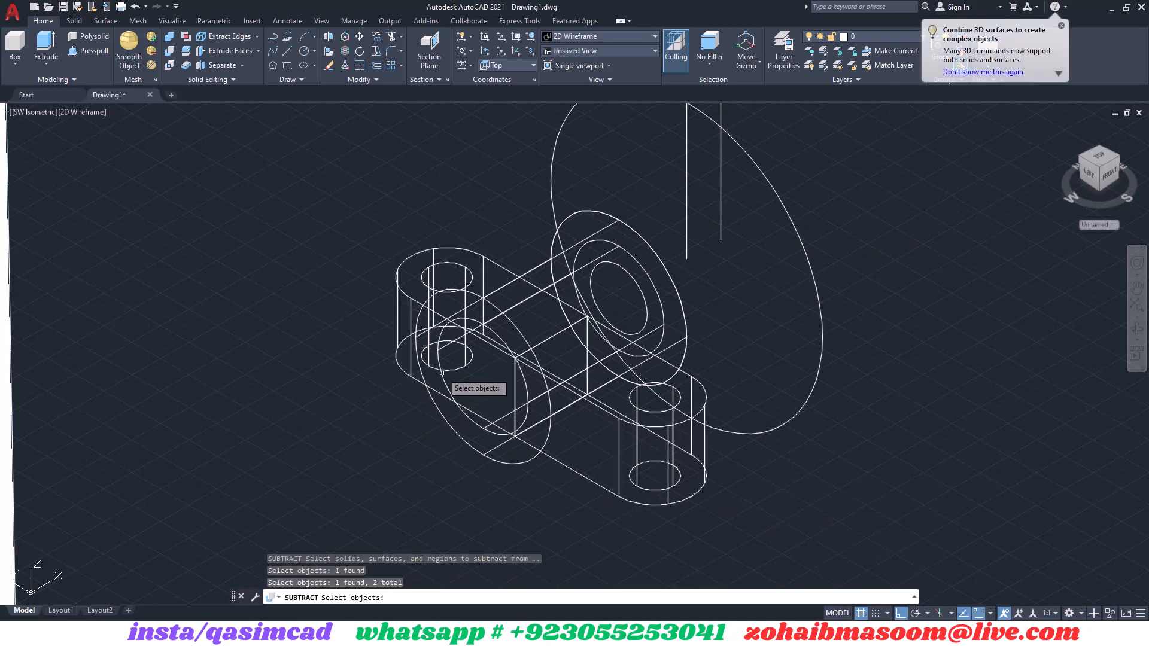
{"action": "left_click", "coordinate": [441, 369]}
{"action": "left_click", "coordinate": [640, 476]}
{"action": "key", "text": "Return"}
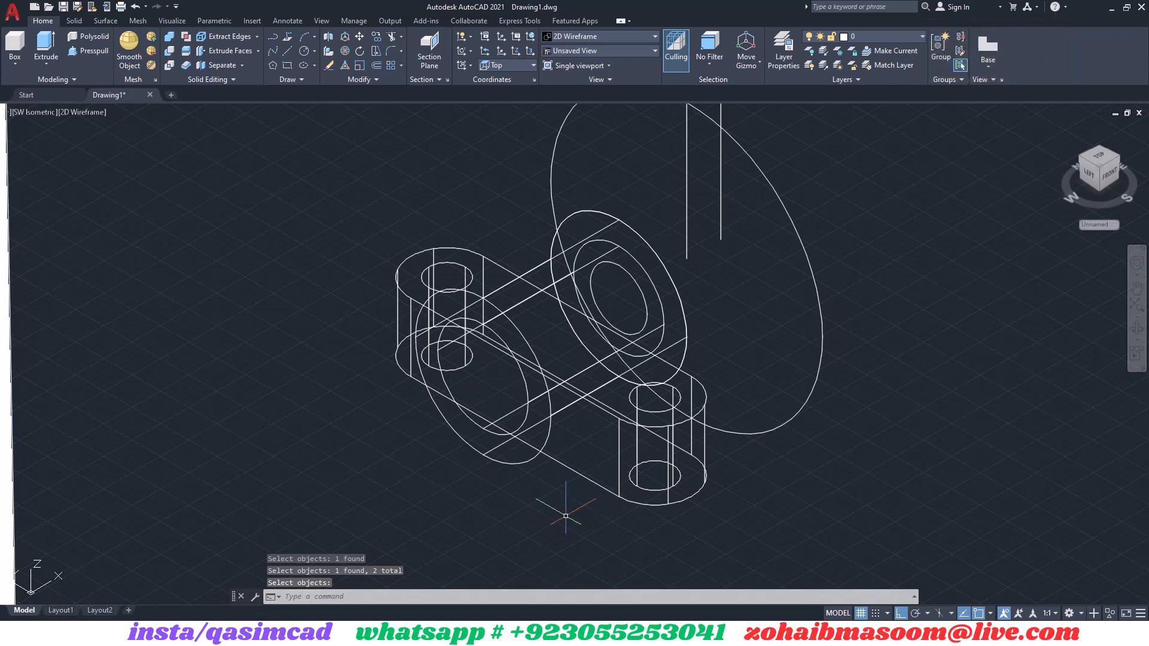
Union the lugs with the outer hub cylinder into one solid.
{"action": "left_click", "coordinate": [170, 37]}
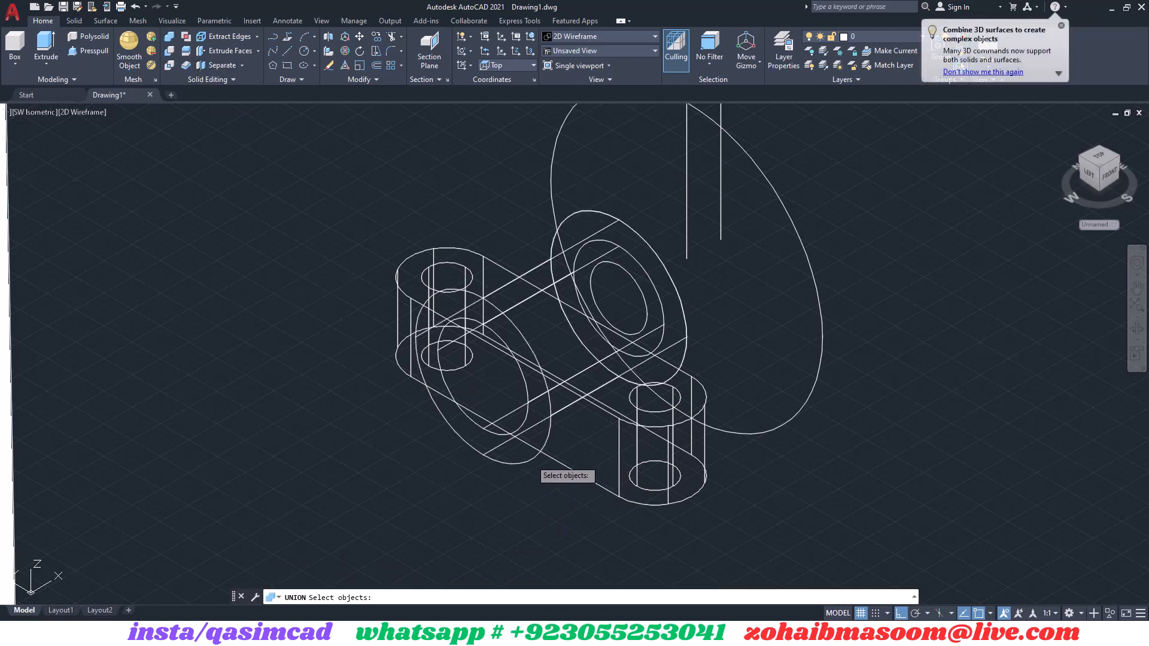
{"action": "left_click", "coordinate": [465, 450]}
{"action": "left_click", "coordinate": [561, 449]}
{"action": "left_click", "coordinate": [559, 514]}
{"action": "key", "text": "Return"}
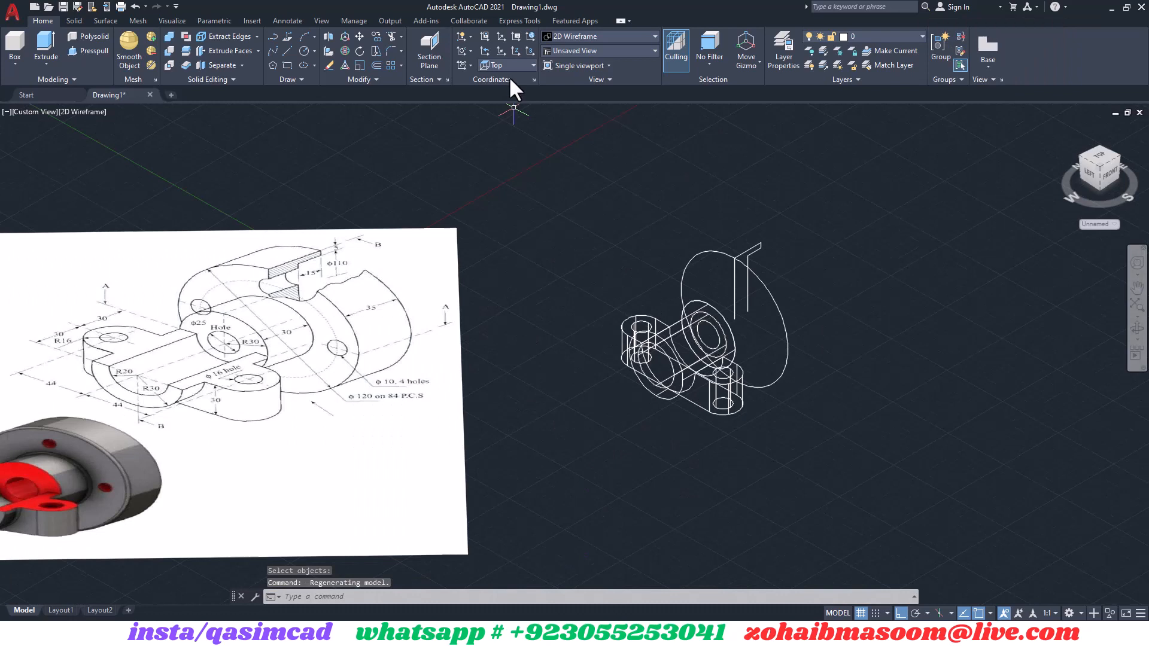
With the UCS set to Left, slice the merged body along the lugs' top plane and delete the hub's upper half.
{"action": "left_click", "coordinate": [512, 64]}
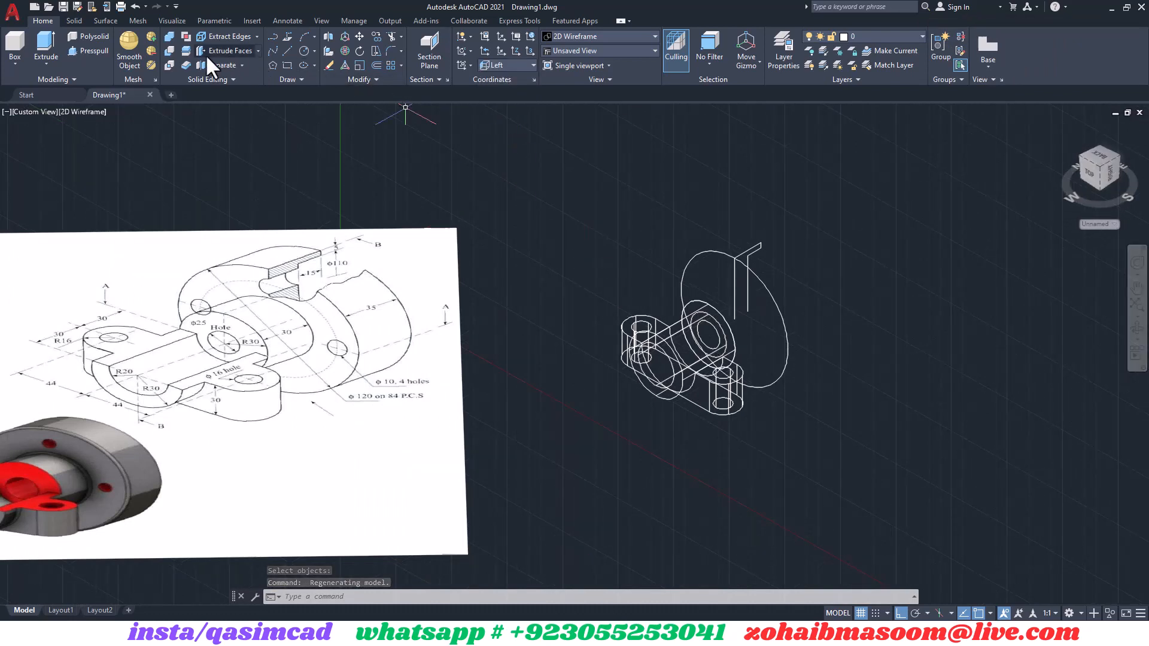
{"action": "left_click", "coordinate": [186, 52]}
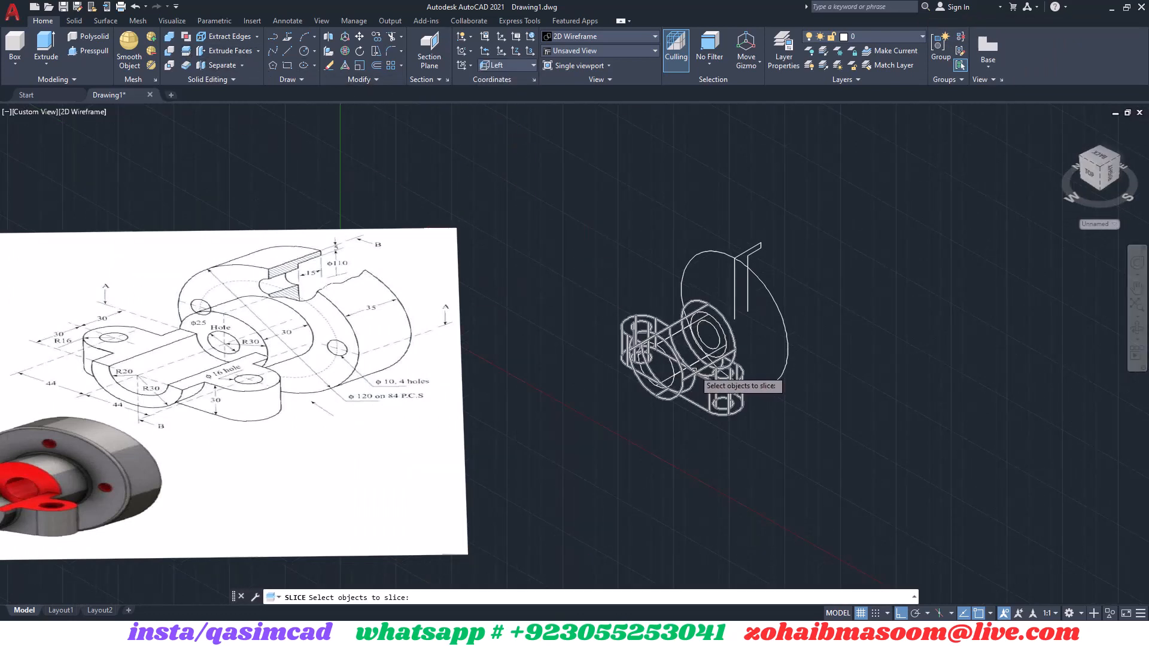
{"action": "left_click", "coordinate": [697, 376]}
{"action": "scroll", "coordinate": [718, 396], "scroll_direction": "up", "scroll_amount": 3}
{"action": "key", "text": "Return"}
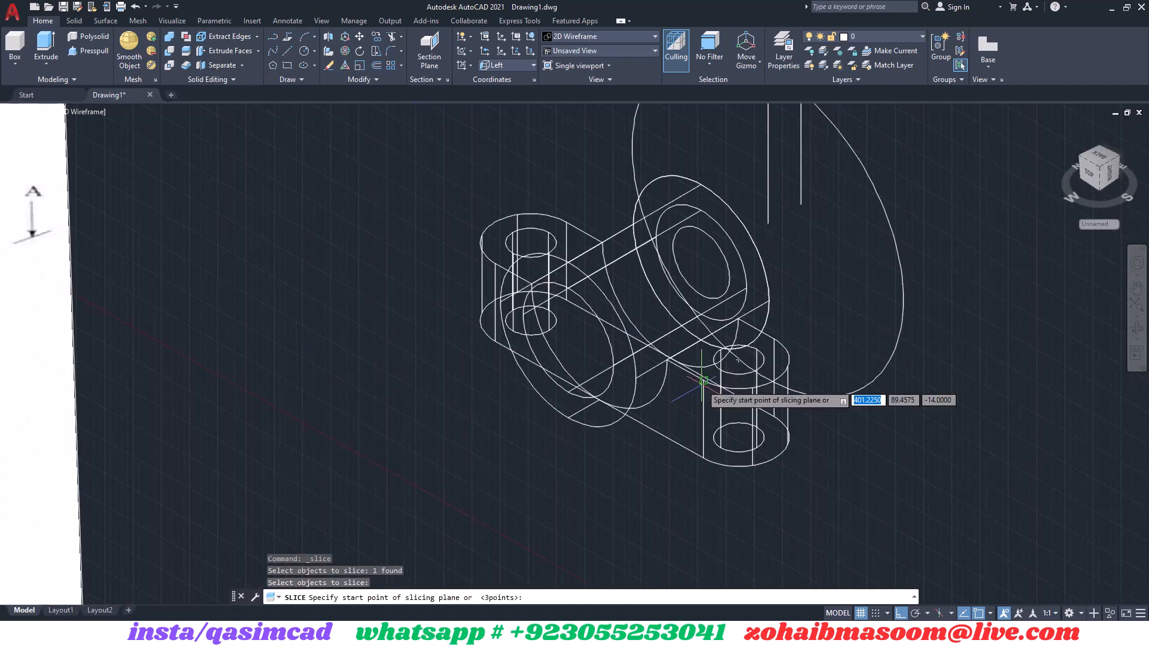
{"action": "left_click", "coordinate": [738, 360]}
{"action": "left_click", "coordinate": [946, 470]}
{"action": "key", "text": "Return"}
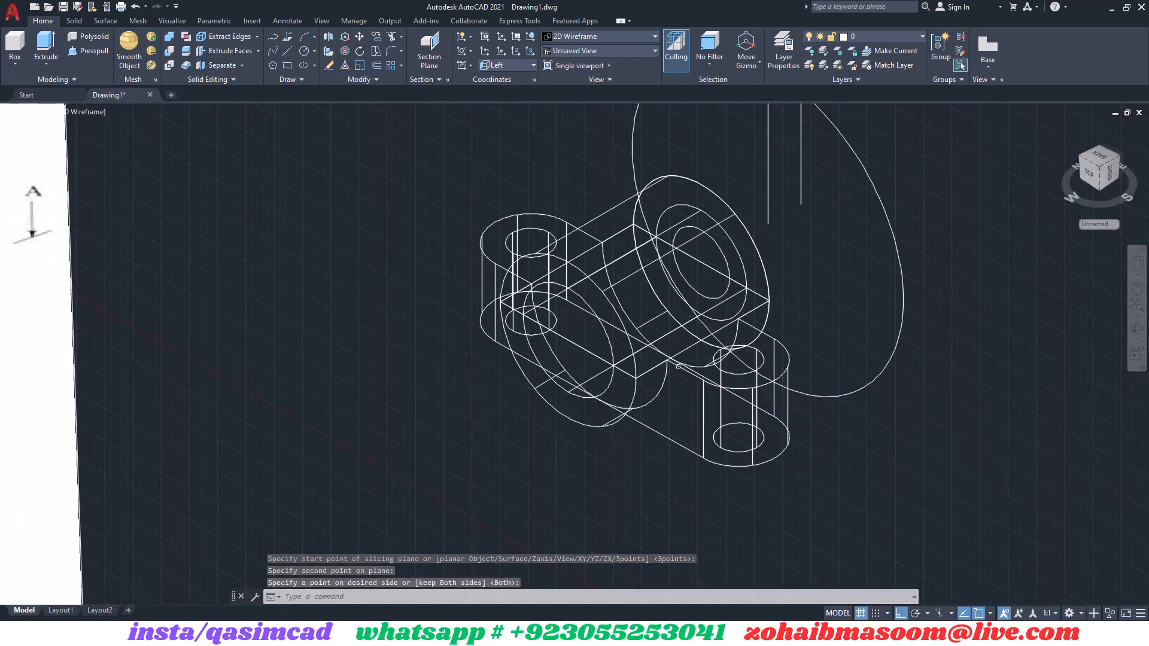
{"action": "left_click", "coordinate": [605, 212]}
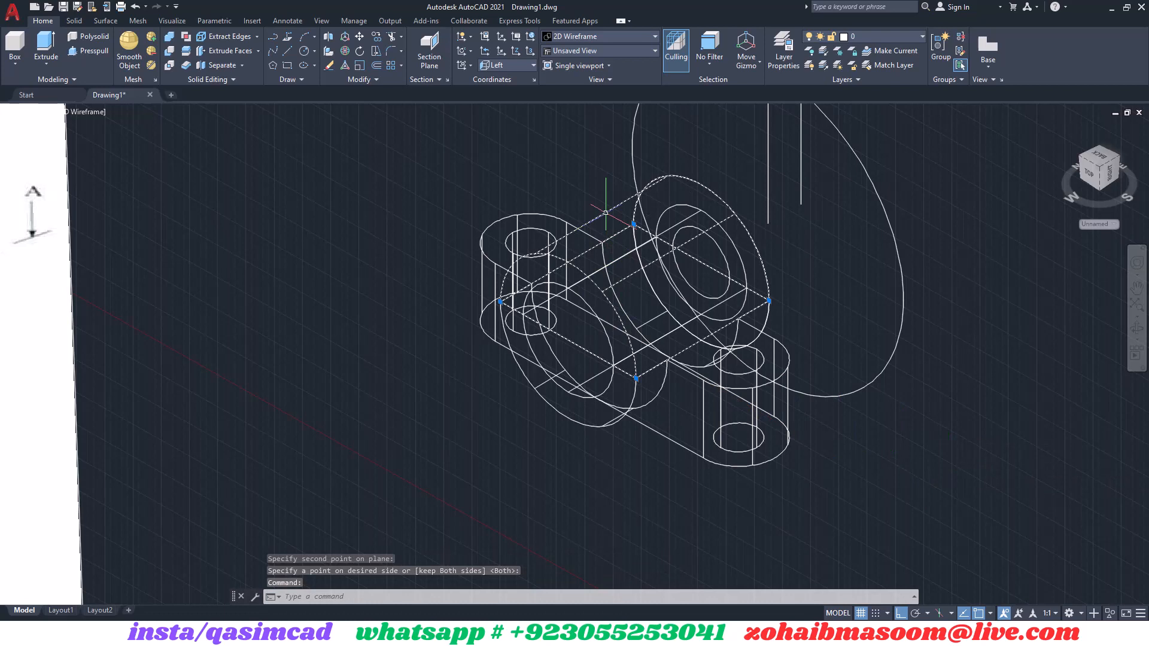
{"action": "key", "text": "Delete"}
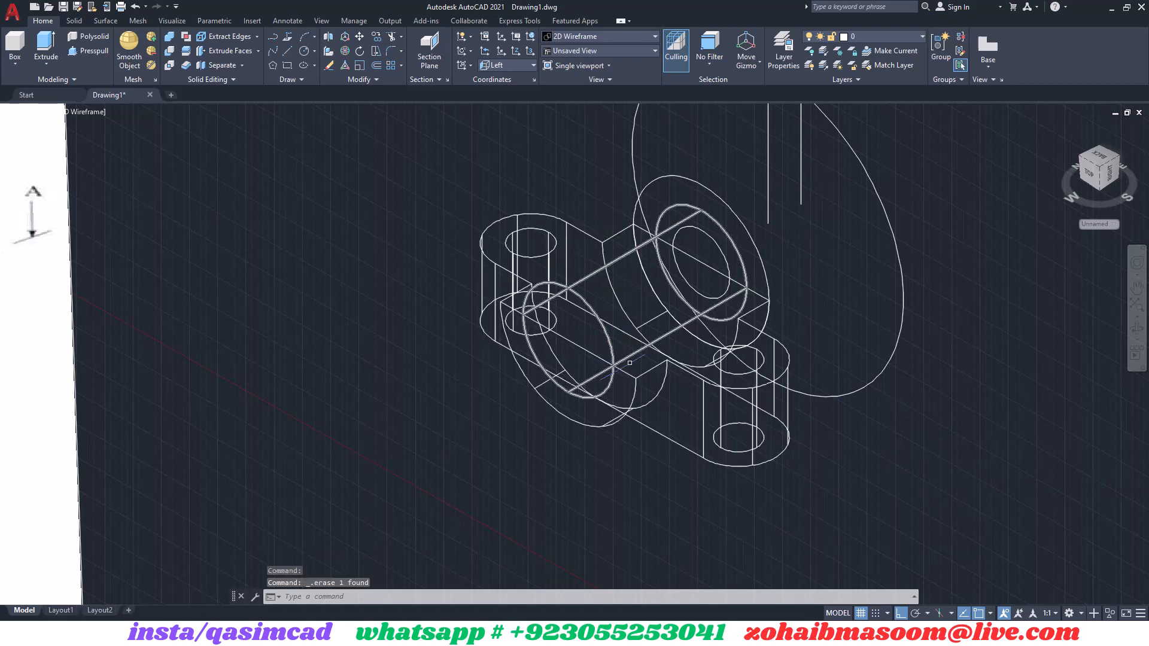
Subtract the inner cylinder from the half hub to hollow out the bearing seat.
{"action": "type", "text": "su"}
{"action": "key", "text": "Return"}
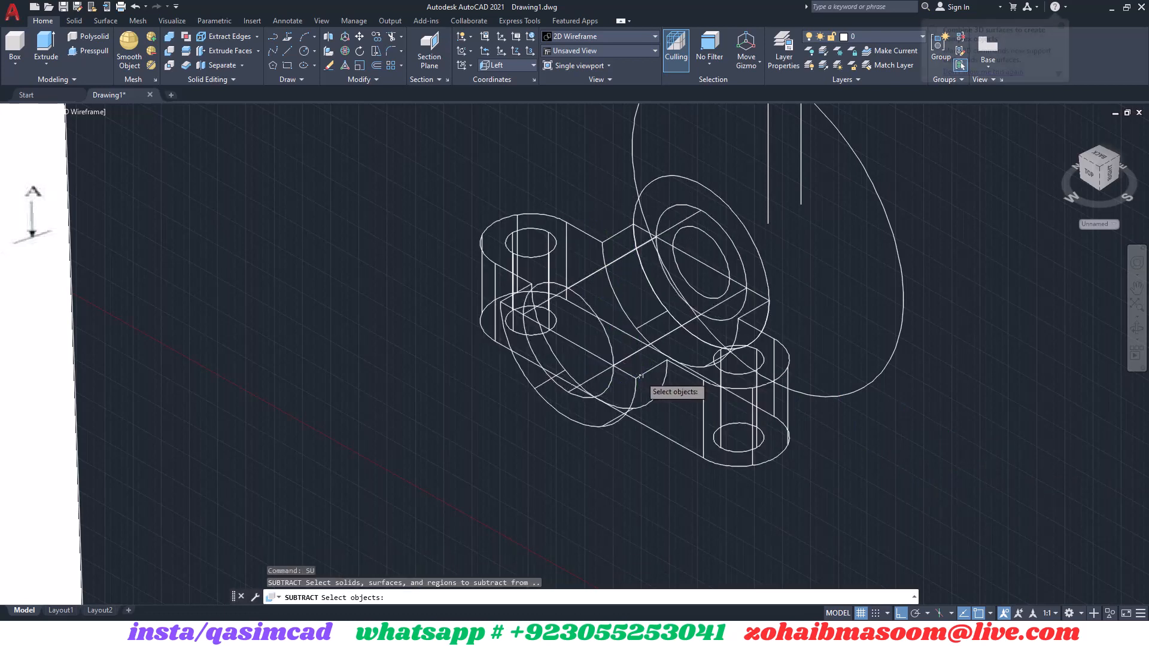
{"action": "left_click", "coordinate": [619, 356]}
{"action": "left_click", "coordinate": [610, 343]}
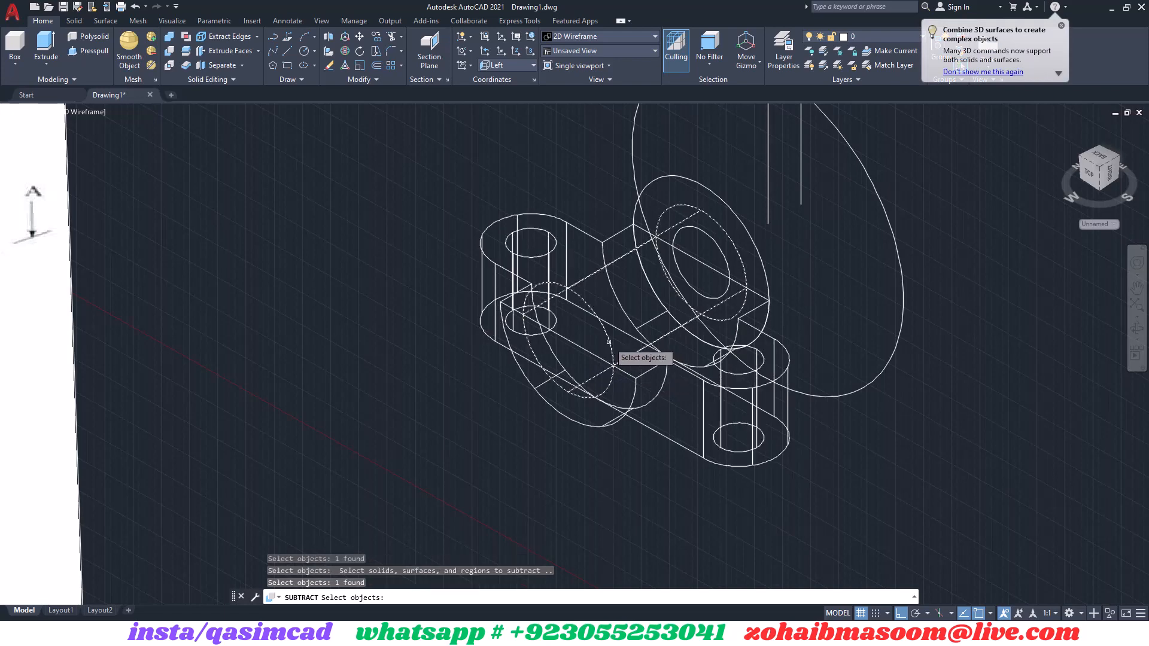
{"action": "key", "text": "Return"}
Extrude the outer circle at the hub's flange-side end 30 units to the flange plane.
{"action": "scroll", "coordinate": [610, 343], "scroll_direction": "down", "scroll_amount": 2}
{"action": "middle_click_drag", "start_coordinate": [771, 328], "coordinate": [740, 375]}
{"action": "scroll", "coordinate": [740, 375], "scroll_direction": "down", "scroll_amount": 2}
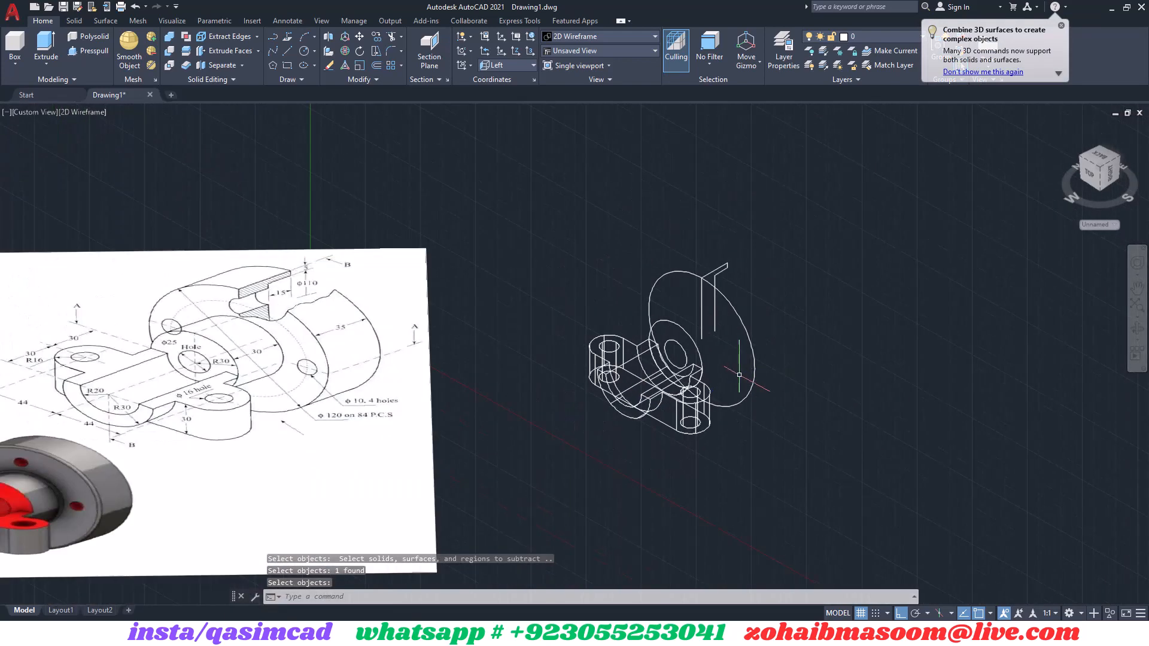
{"action": "type", "text": "ext"}
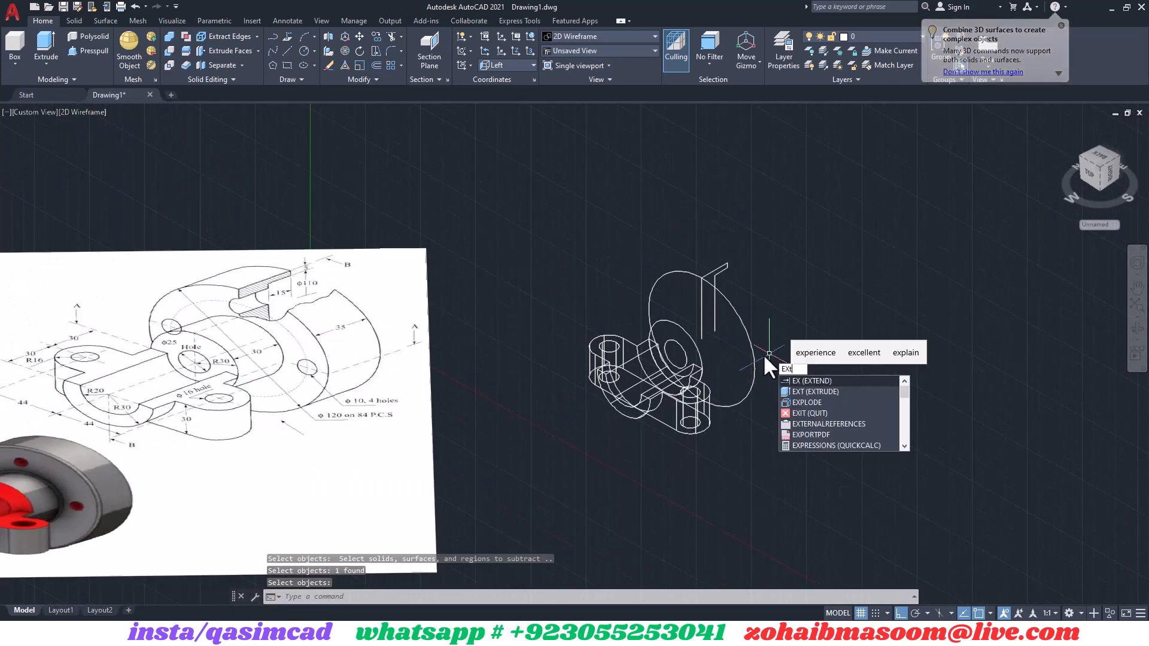
{"action": "key", "text": "Return"}
{"action": "left_click", "coordinate": [696, 348]}
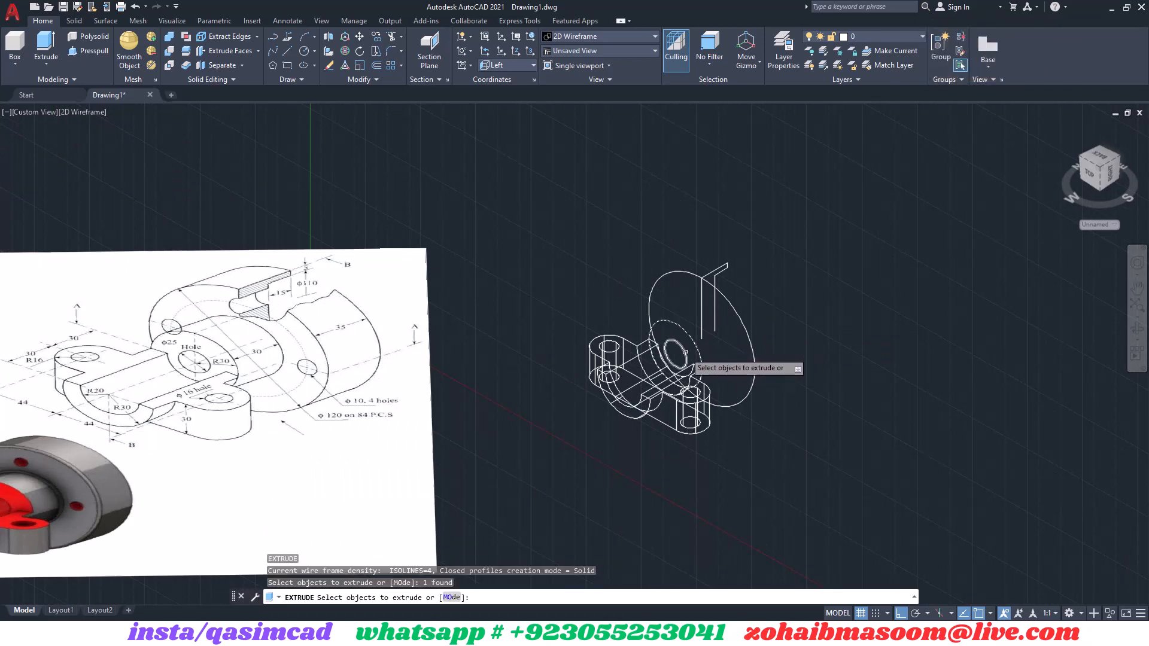
{"action": "key", "text": "Return"}
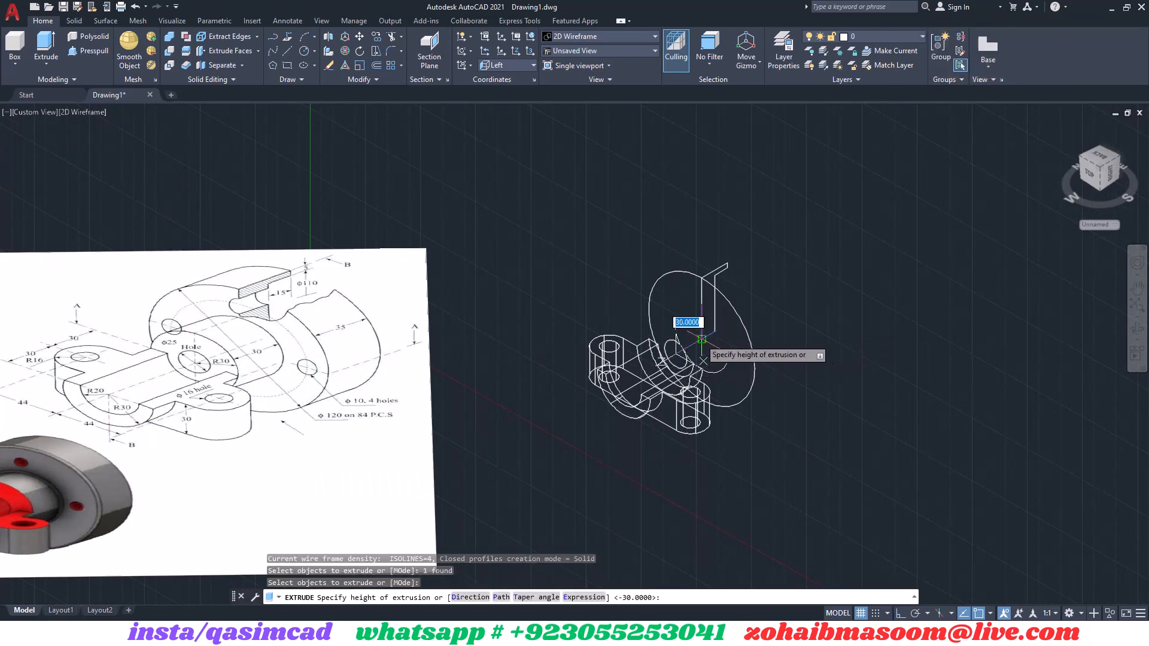
{"action": "key", "text": "Return"}
Extrude the small hole circle along the hub axis past the flange as a bore cylinder.
{"action": "key", "text": "Return"}
{"action": "left_click", "coordinate": [673, 340]}
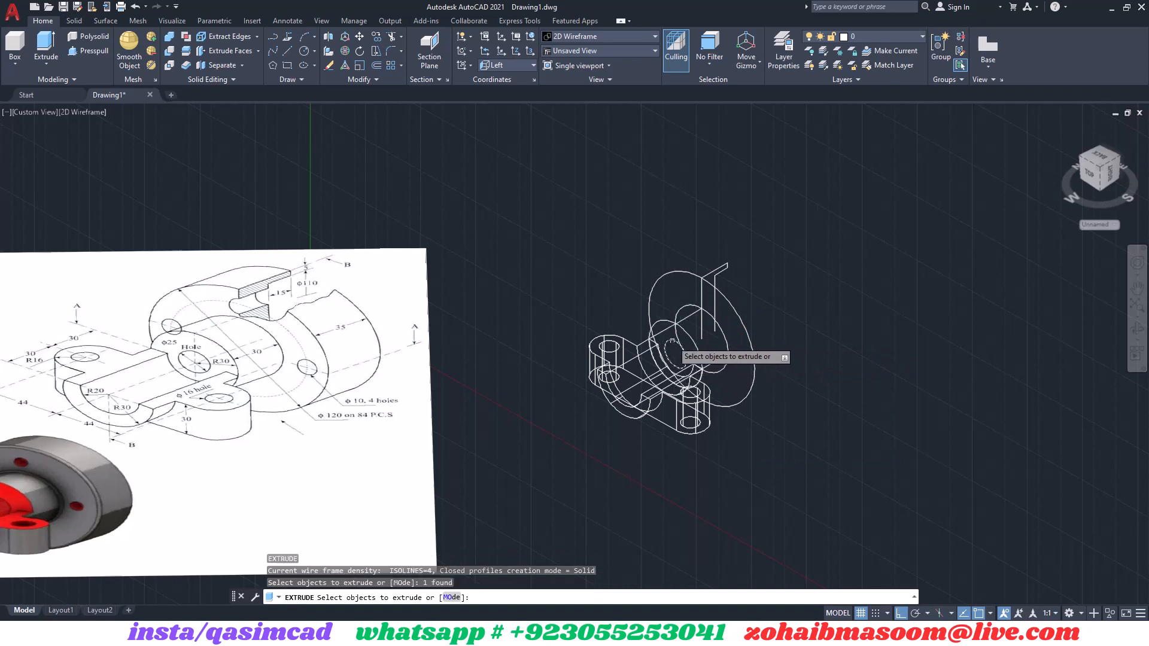
{"action": "key", "text": "Return"}
{"action": "left_click", "coordinate": [836, 339]}
Subtract the long bore cylinder from the hub section next to the flange.
{"action": "type", "text": "SU"}
{"action": "key", "text": "Return"}
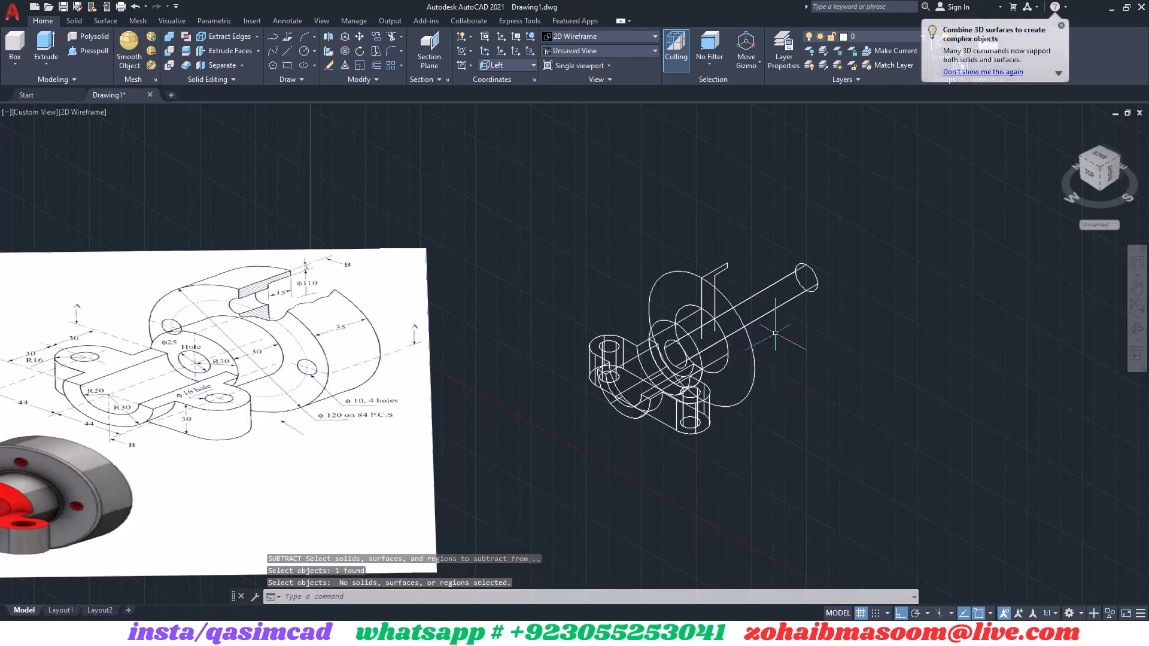
{"action": "left_click", "coordinate": [727, 359]}
{"action": "key", "text": "Return"}
{"action": "left_click", "coordinate": [734, 336]}
{"action": "key", "text": "Return"}
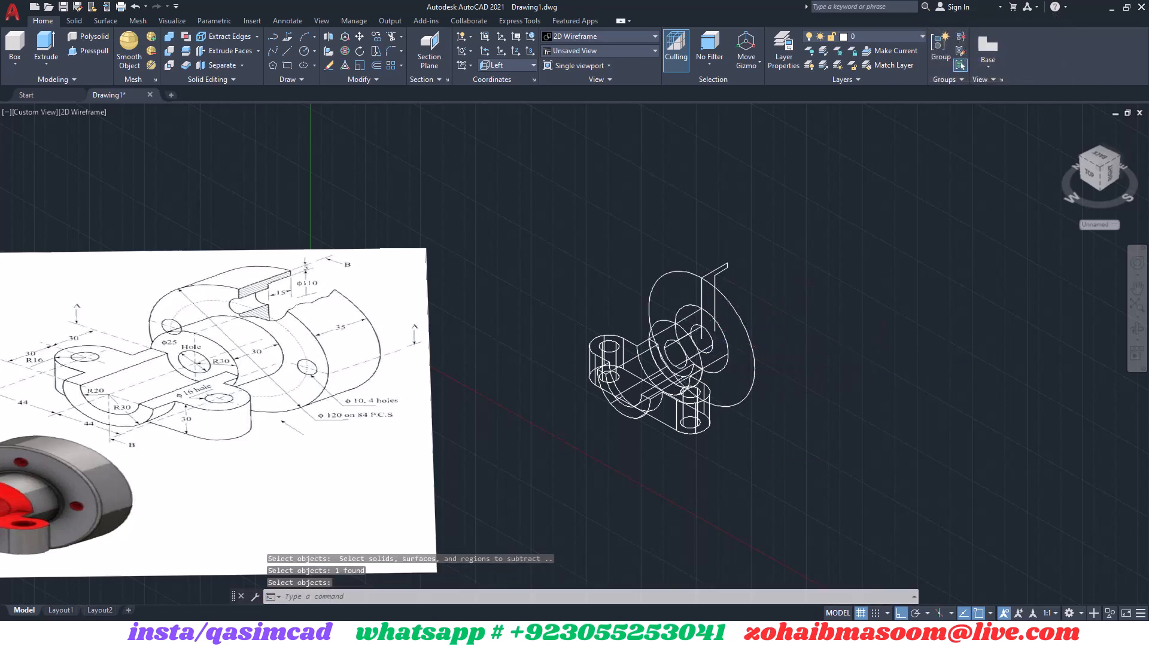
Revolve the closed flange rim profile 360 degrees about the hub's central axis into a solid.
{"action": "left_click", "coordinate": [47, 63]}
{"action": "left_click", "coordinate": [67, 128]}
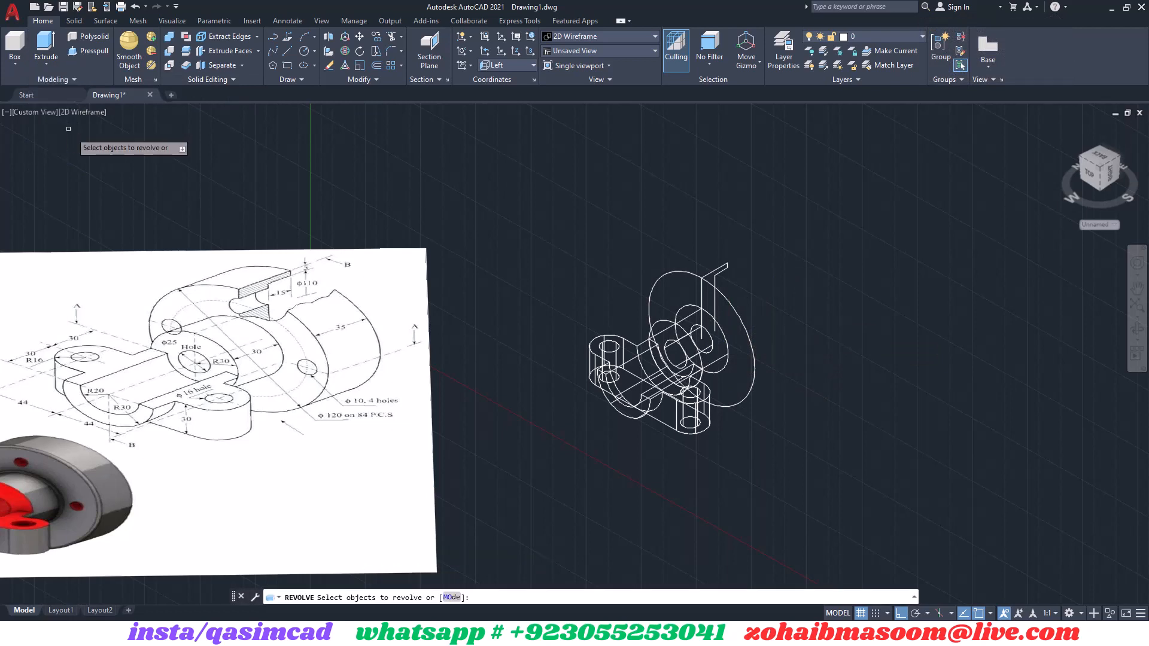
{"action": "left_click", "coordinate": [720, 262]}
{"action": "key", "text": "Return"}
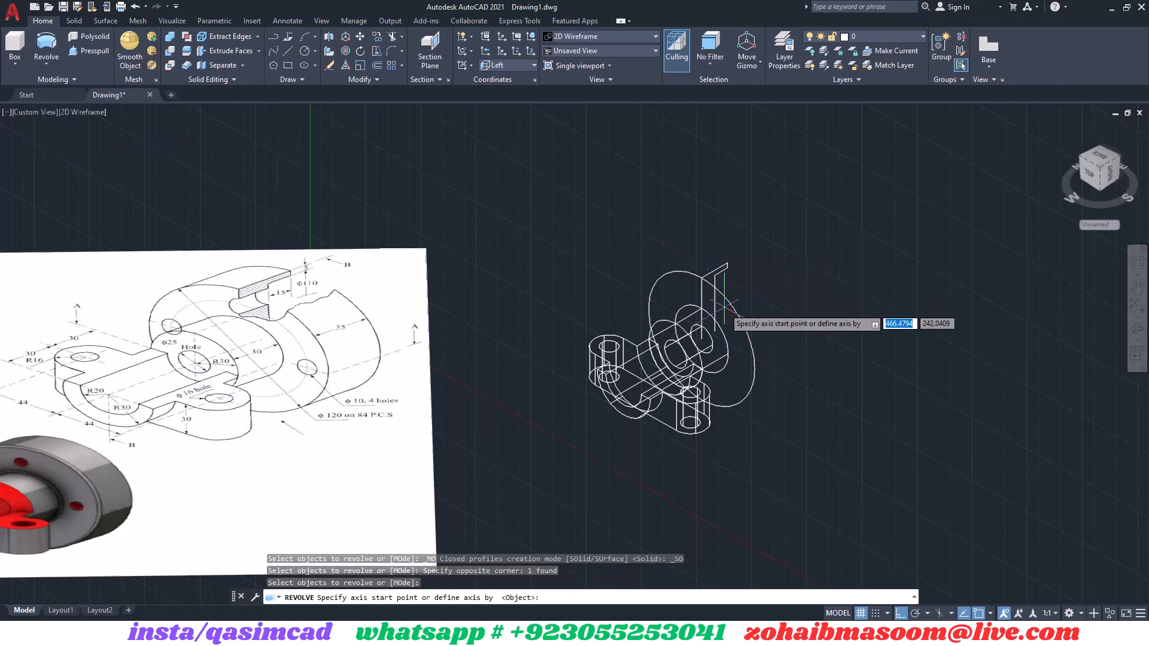
{"action": "left_click", "coordinate": [700, 338]}
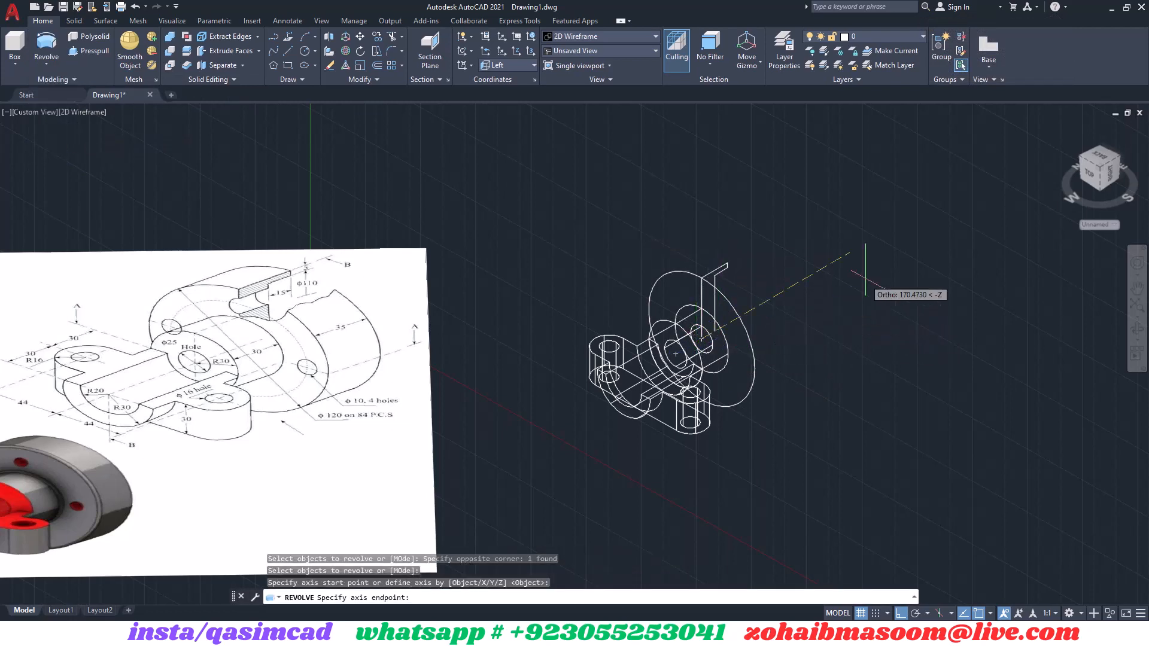
{"action": "left_click", "coordinate": [868, 267]}
{"action": "key", "text": "Return"}
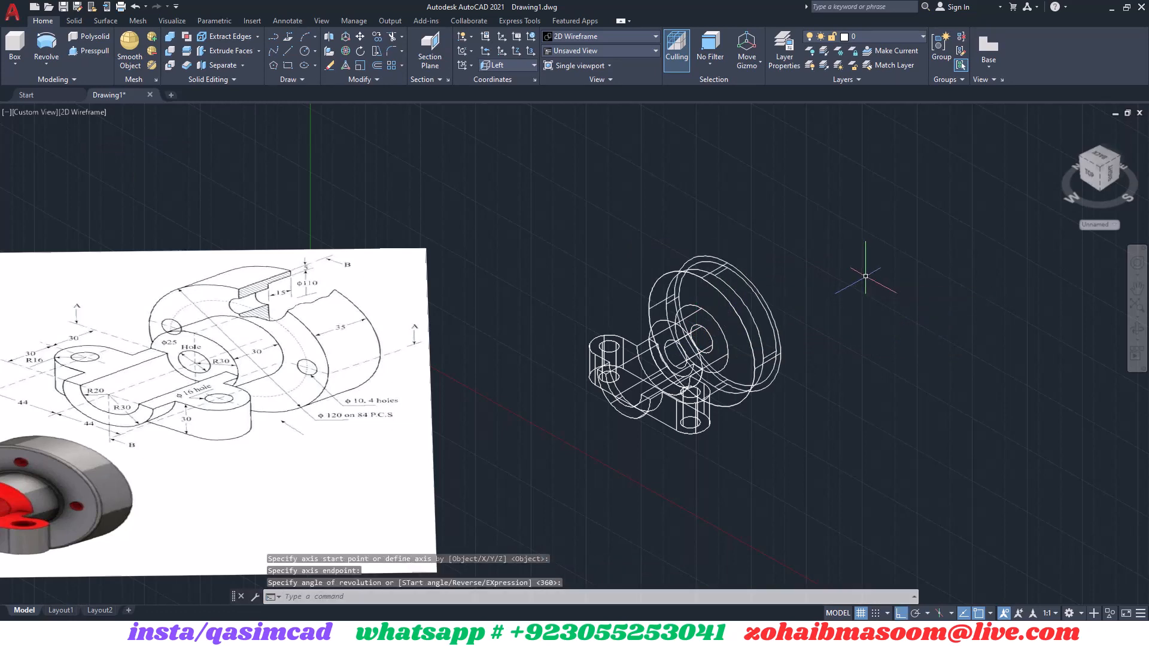
Hide the revolved flange solid from view, leaving the large flange circle visible.
{"action": "type", "text": "c"}
{"action": "key", "text": "Escape"}
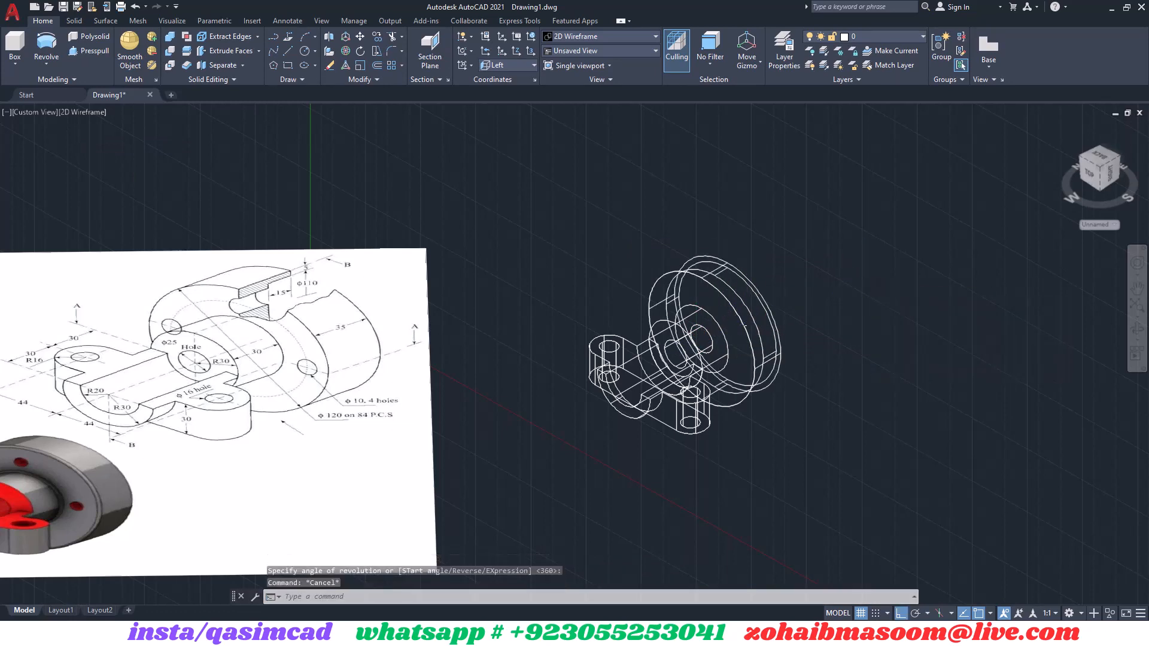
{"action": "right_click", "coordinate": [761, 304]}
{"action": "left_click", "coordinate": [947, 291]}
Offset the large flange circle inward by 15 units as the bolt hole circle.
{"action": "type", "text": "o"}
{"action": "key", "text": "Return"}
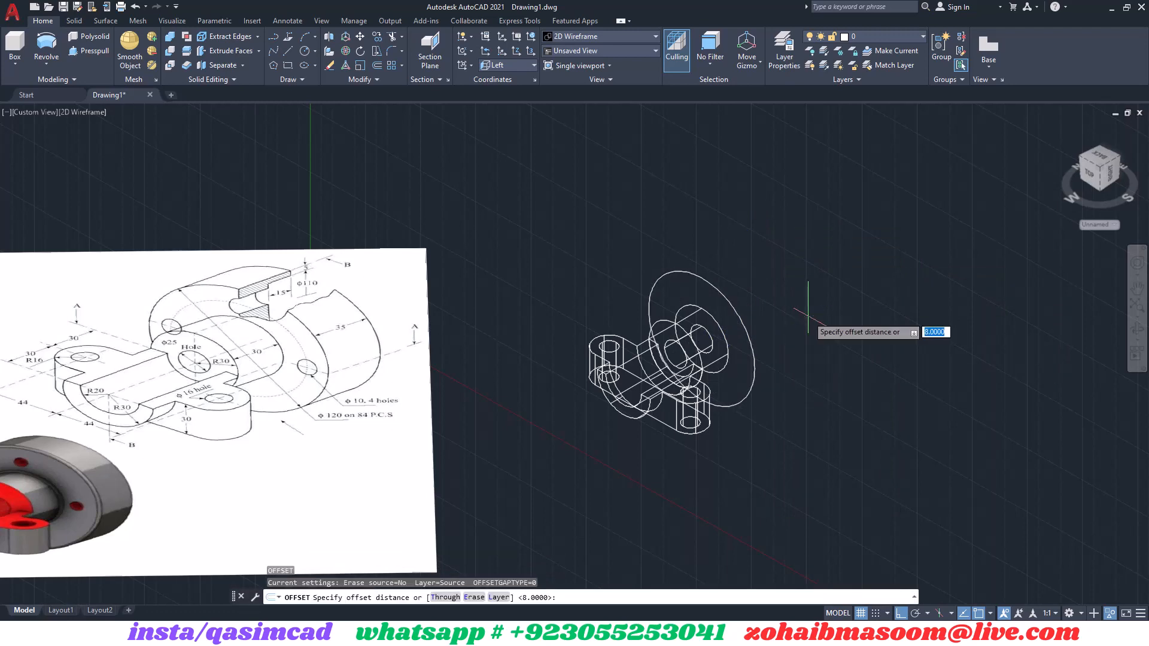
{"action": "type", "text": "15"}
{"action": "key", "text": "Return"}
{"action": "left_click", "coordinate": [754, 372]}
{"action": "left_click", "coordinate": [763, 370]}
{"action": "key", "text": "Escape"}
Draw a circle of radius 5.2 centred on a quadrant of the offset bolt hole circle.
{"action": "key", "text": "Return"}
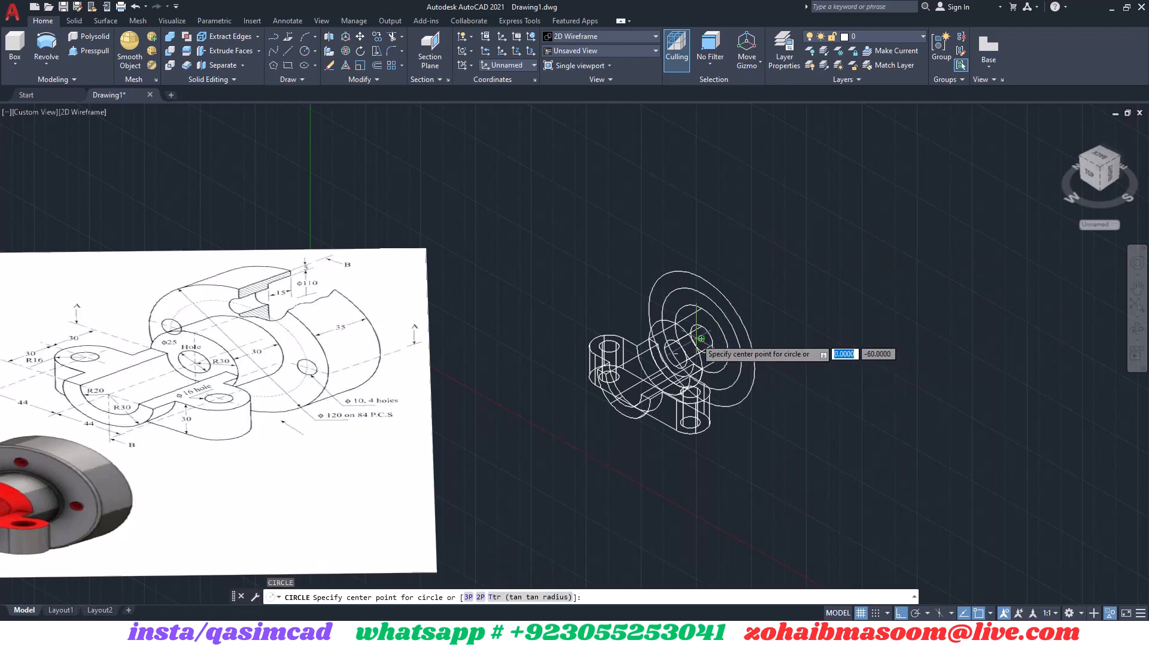
{"action": "left_click", "coordinate": [734, 357]}
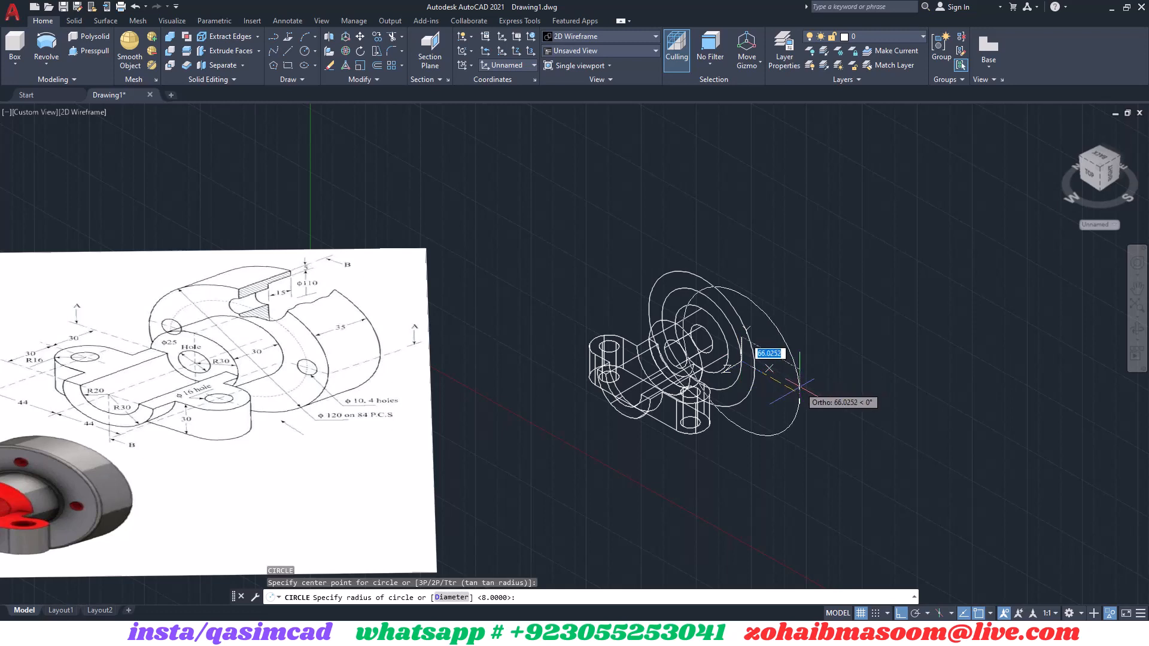
{"action": "key", "text": "Return"}
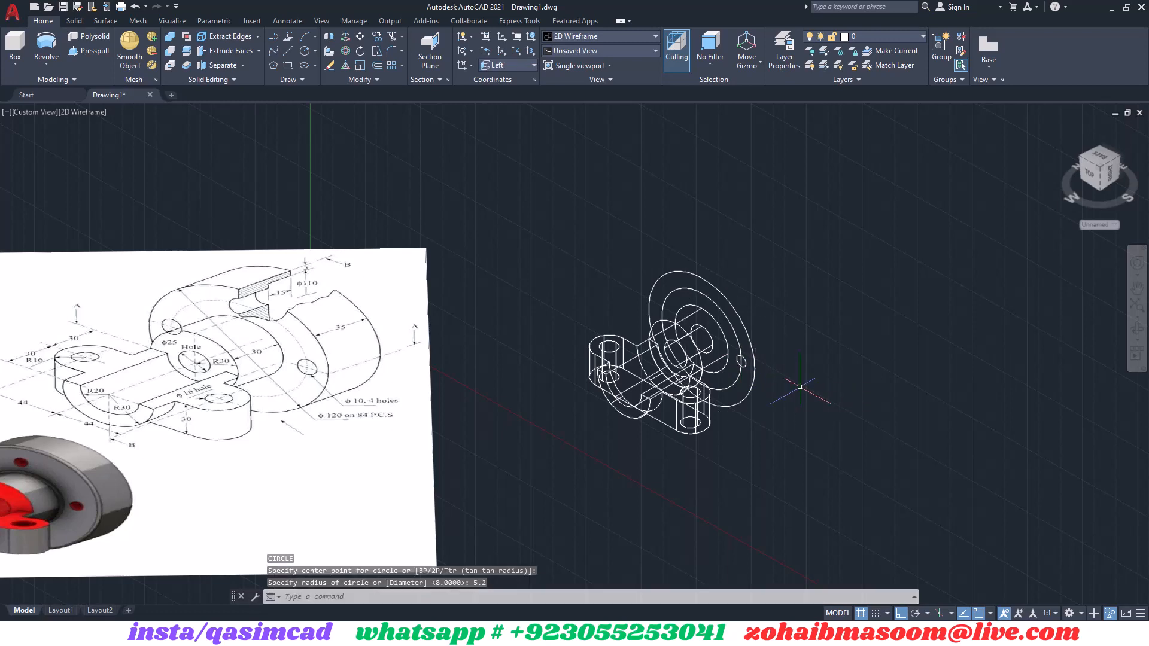
Extrude the small bolt hole circle into a long cylinder running past the flange's depth.
{"action": "type", "text": "ext"}
{"action": "key", "text": "Return"}
{"action": "left_click", "coordinate": [742, 361]}
{"action": "key", "text": "Return"}
{"action": "left_click", "coordinate": [831, 309]}
Mirror the bolt hole cylinder to the opposite side of the flange about a line through its centre.
{"action": "type", "text": "mi"}
{"action": "key", "text": "Return"}
{"action": "key", "text": "Return"}
{"action": "left_click", "coordinate": [701, 339]}
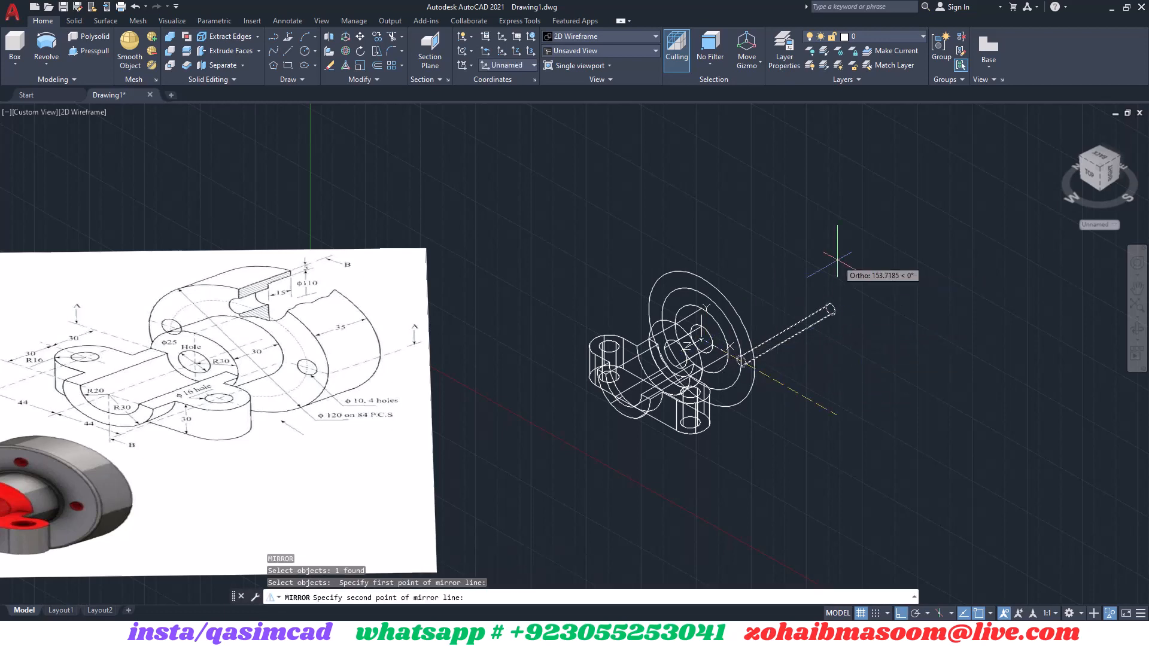
{"action": "left_click", "coordinate": [793, 226]}
{"action": "key", "text": "Return"}
End the object isolation to bring back the hidden revolved flange.
{"action": "right_click", "coordinate": [799, 220]}
{"action": "left_click", "coordinate": [963, 295]}
{"action": "type", "text": "su"}
{"action": "key", "text": "Return"}
{"action": "left_click", "coordinate": [786, 316]}
{"action": "left_click", "coordinate": [783, 336]}
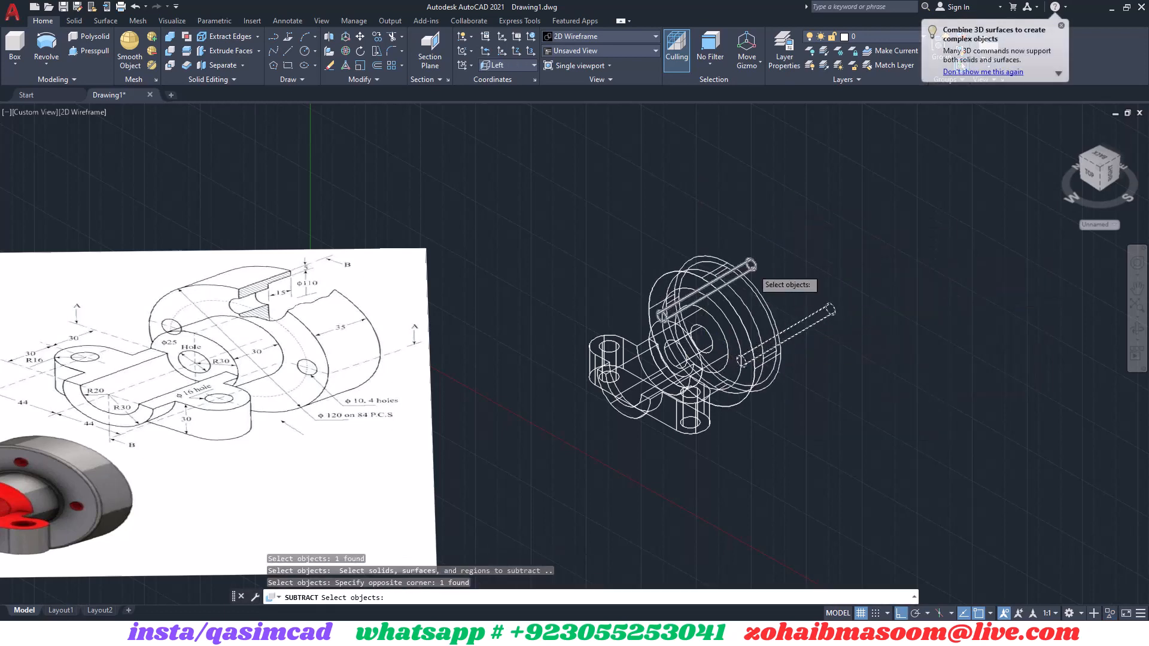
{"action": "key", "text": "Return"}
Polar-array the bolt hole cylinder about the flange's centre as 4 items over 360 degrees.
{"action": "left_click", "coordinate": [401, 66]}
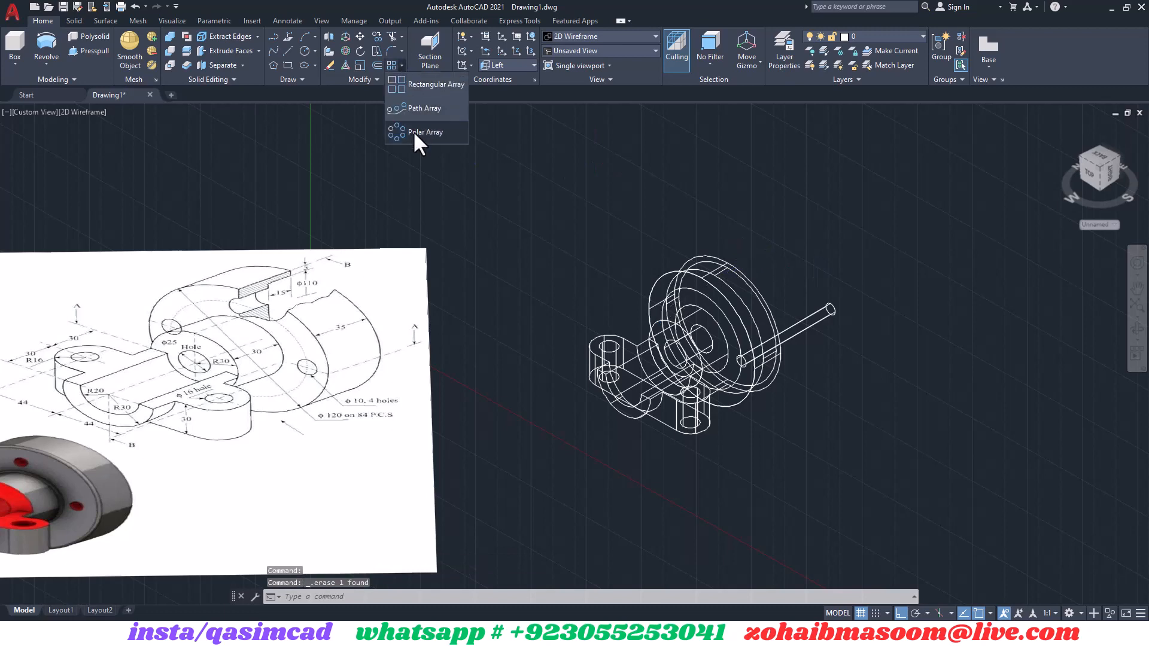
{"action": "left_click", "coordinate": [419, 140]}
{"action": "left_click", "coordinate": [818, 312]}
{"action": "key", "text": "Return"}
{"action": "left_click", "coordinate": [696, 340]}
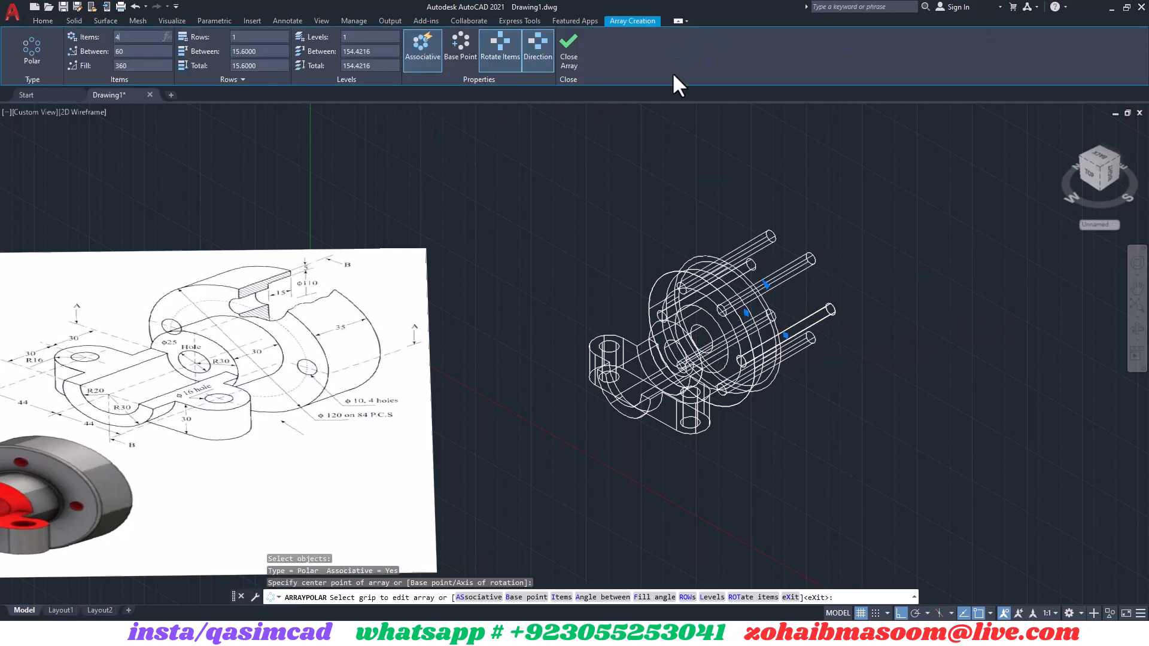
{"action": "key", "text": "Return"}
Subtract the four arrayed cylinders from the revolved flange to cut its bolt holes.
{"action": "type", "text": "su"}
{"action": "key", "text": "Return"}
{"action": "left_click", "coordinate": [767, 310]}
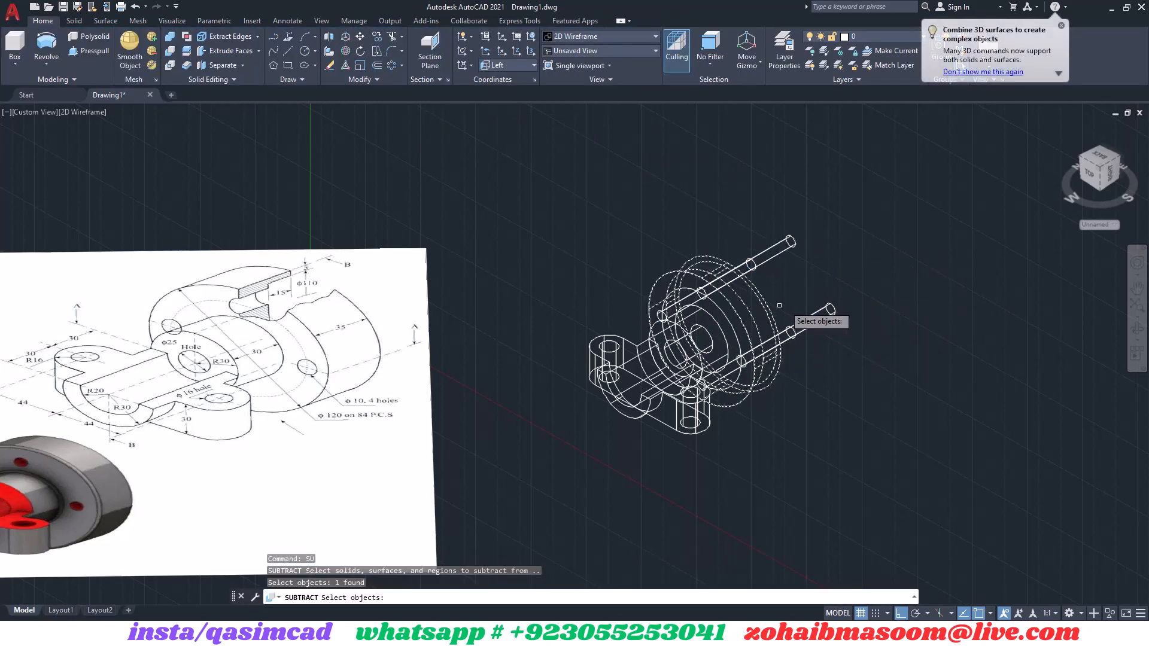
{"action": "key", "text": "Return"}
{"action": "left_click", "coordinate": [849, 358]}
{"action": "left_click", "coordinate": [784, 302]}
{"action": "left_click", "coordinate": [790, 298]}
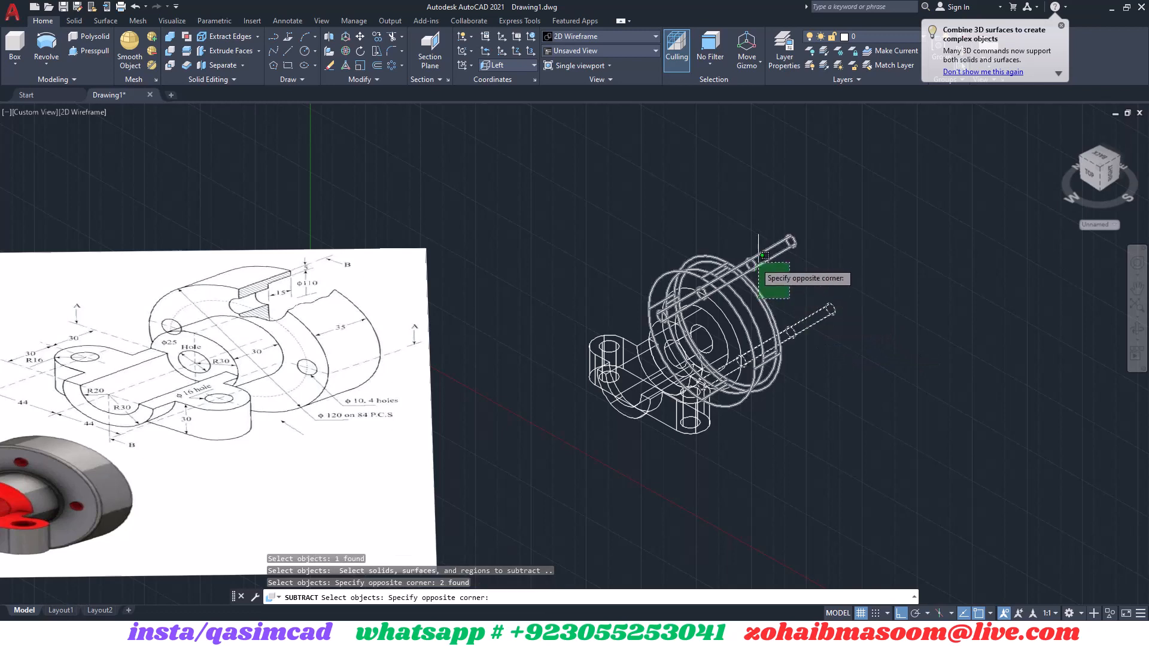
{"action": "left_click", "coordinate": [759, 264]}
{"action": "left_click", "coordinate": [753, 265]}
{"action": "key", "text": "Return"}
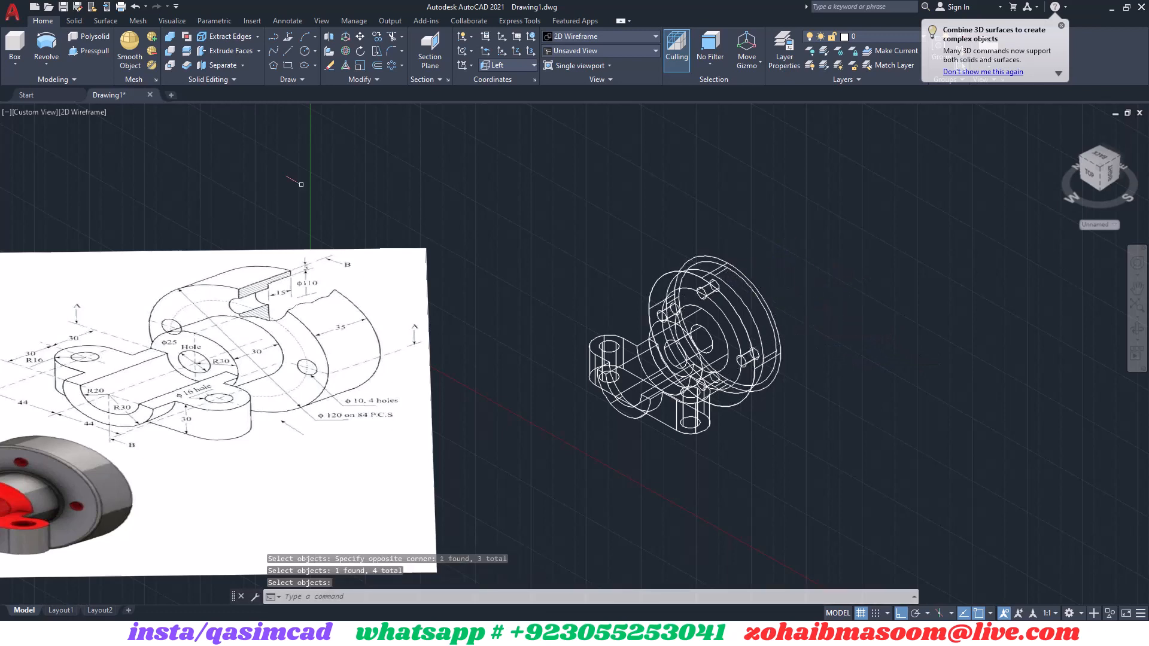
Switch the visual style to Realistic and turn off the grid display.
{"action": "left_click", "coordinate": [77, 111]}
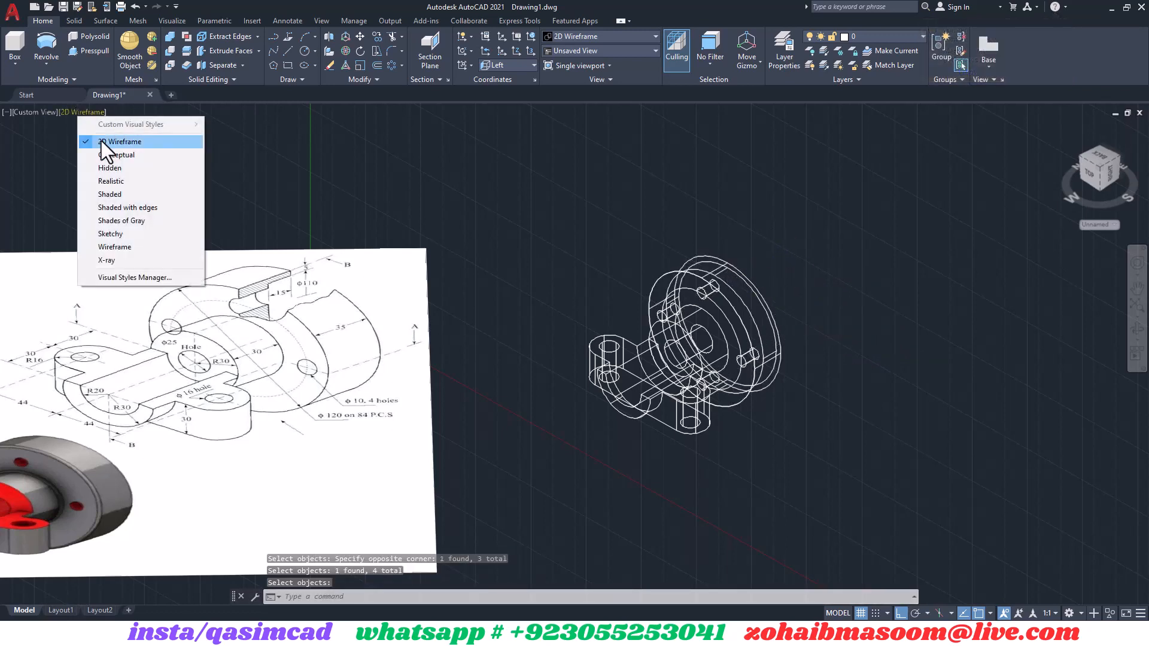
{"action": "left_click", "coordinate": [127, 182]}
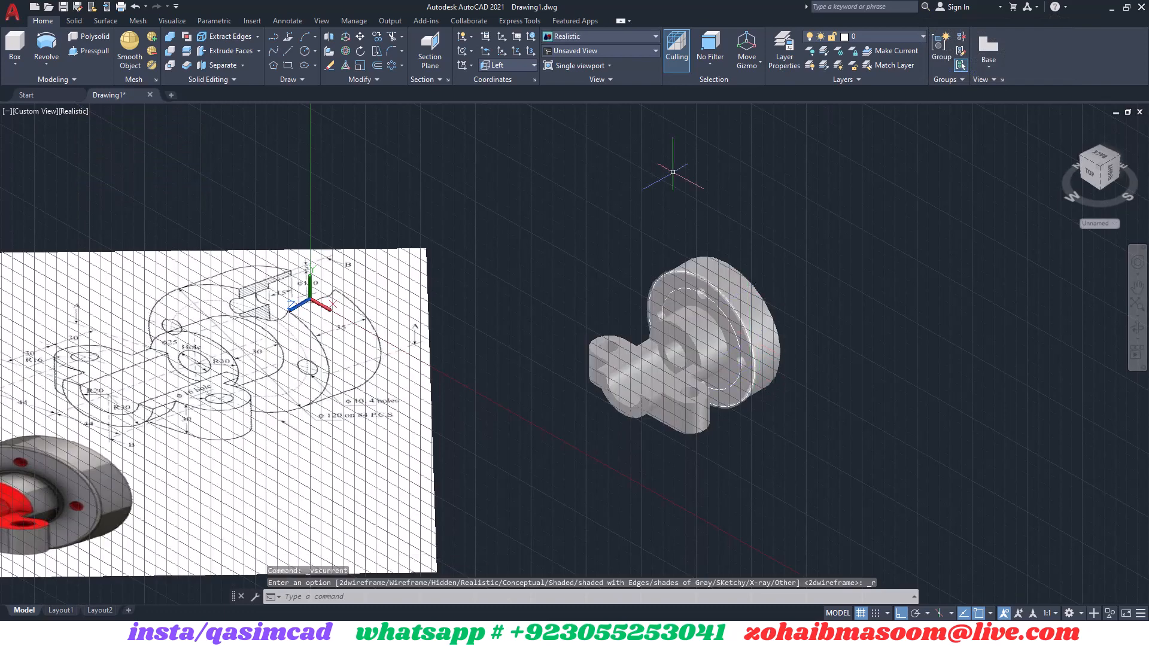
{"action": "left_click", "coordinate": [860, 613]}
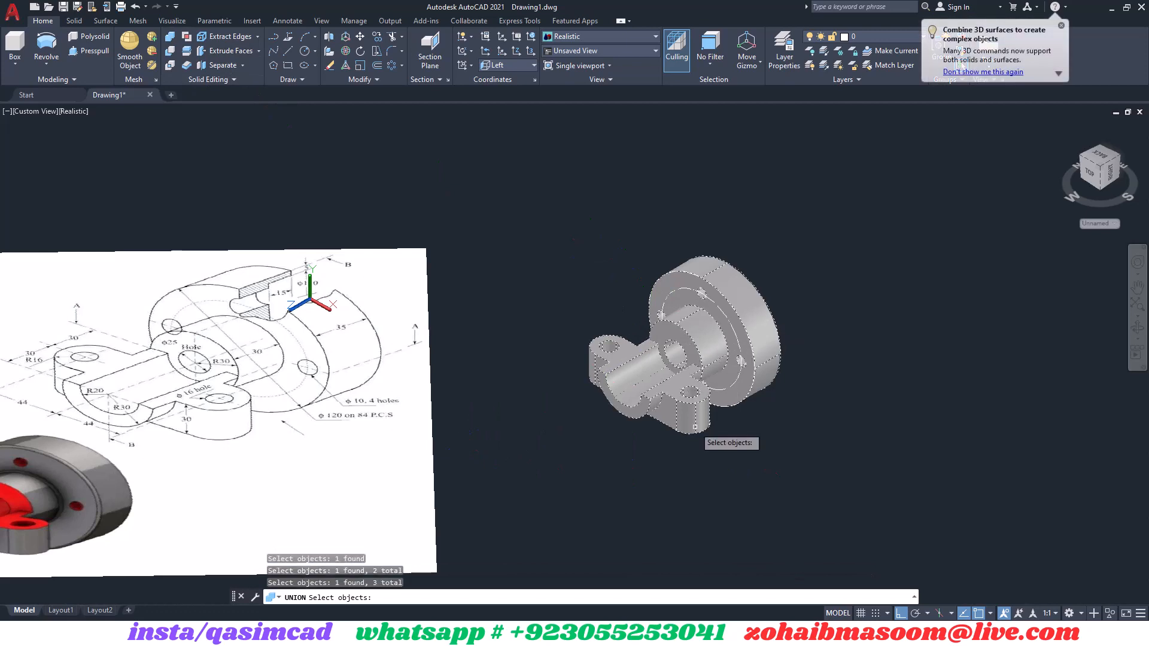
Unite the bearing, hub and flange solids into one body and delete the leftover construction circles.
{"action": "left_click", "coordinate": [605, 226]}
{"action": "left_click", "coordinate": [758, 436]}
{"action": "key", "text": "Delete"}
{"action": "middle_click_drag", "start_coordinate": [685, 350], "coordinate": [709, 368], "text": "shift"}
{"action": "scroll", "coordinate": [708, 338], "scroll_direction": "down", "scroll_amount": 5}
{"action": "scroll", "coordinate": [709, 369], "scroll_direction": "up", "scroll_amount": 3}
{"action": "scroll", "coordinate": [608, 346], "scroll_direction": "up", "scroll_amount": 3}
{"action": "middle_click_drag", "start_coordinate": [608, 346], "coordinate": [702, 386], "text": "shift"}
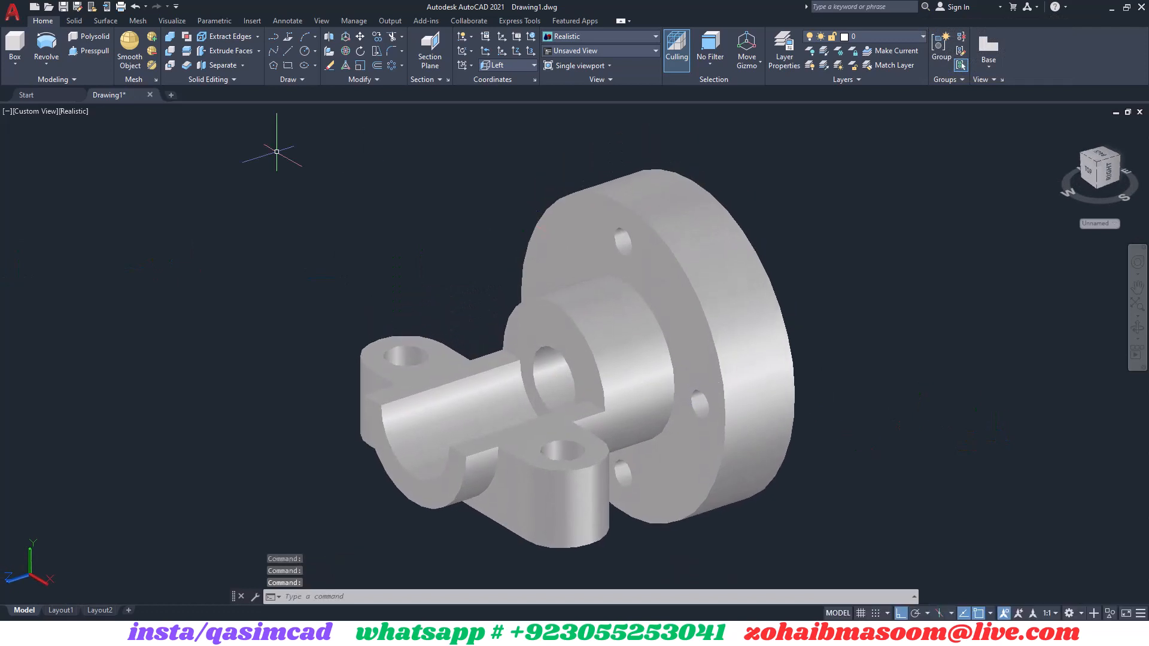
Display the finished part in the Shaded with edges visual style.
{"action": "left_click", "coordinate": [79, 113]}
{"action": "left_click", "coordinate": [149, 208]}
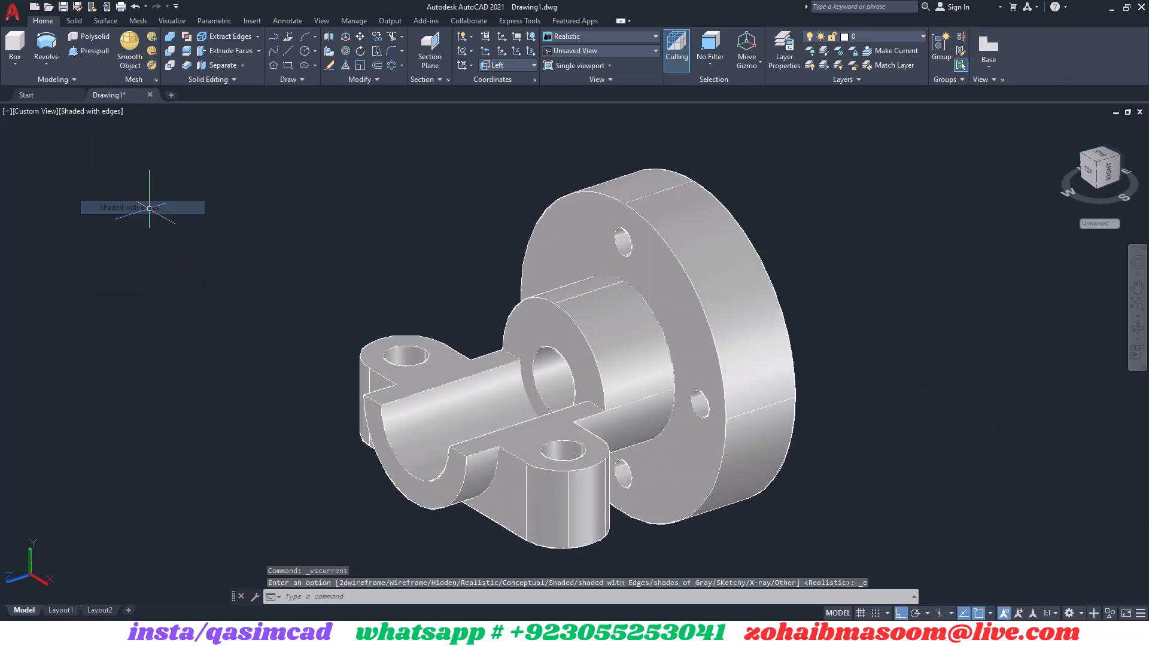